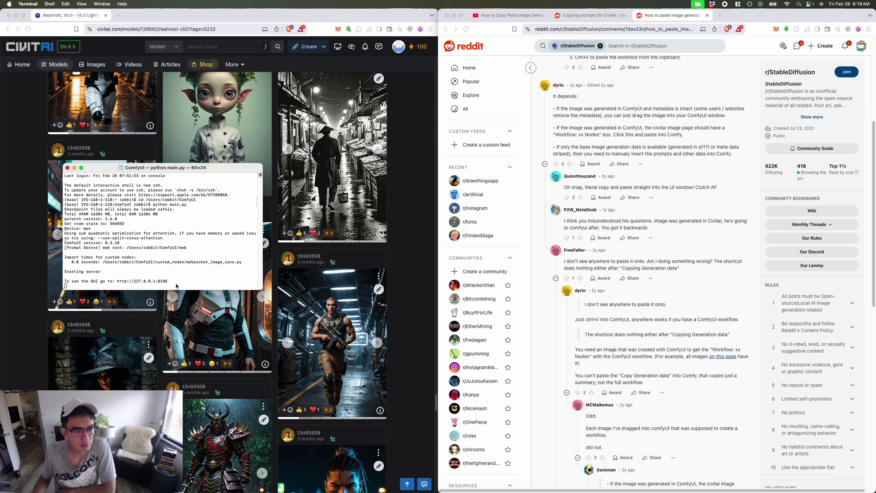
left_click_drag(168, 281, 118, 281)
key("super+c")
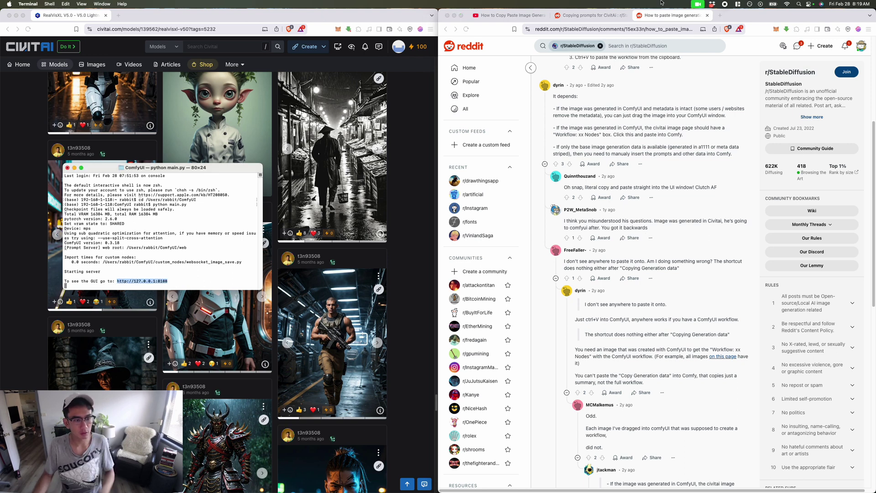
left_click(721, 16)
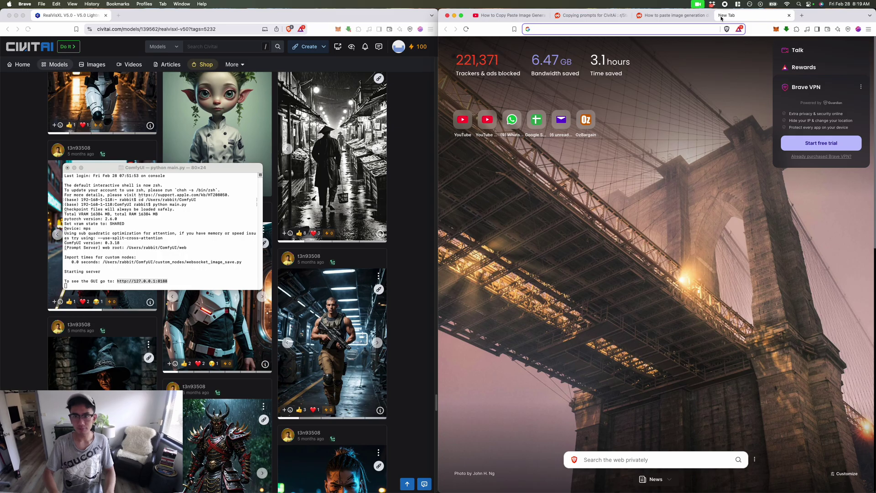
left_click(690, 29)
key("super+v")
key("Return")
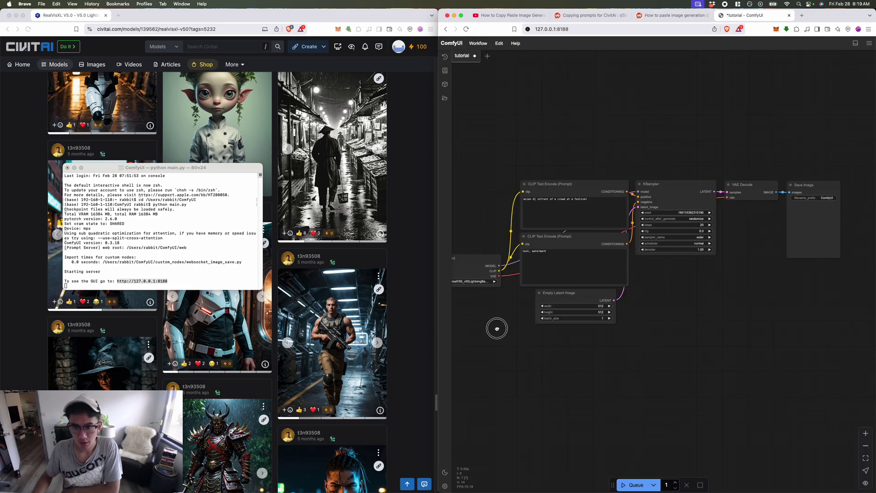
left_click_drag(497, 328, 573, 331)
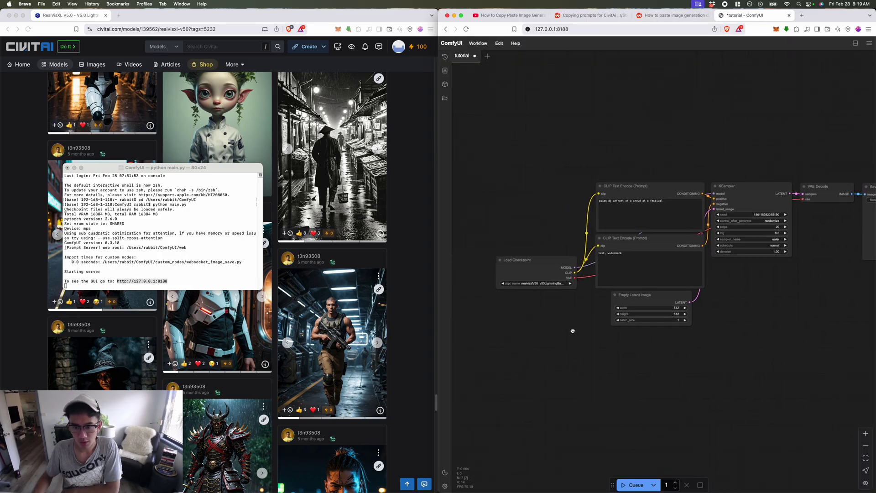
- Browse the RealVisXL V5.0 gallery on Civitai and examine the generation data of the cyborg ninja image
left_click(386, 208)
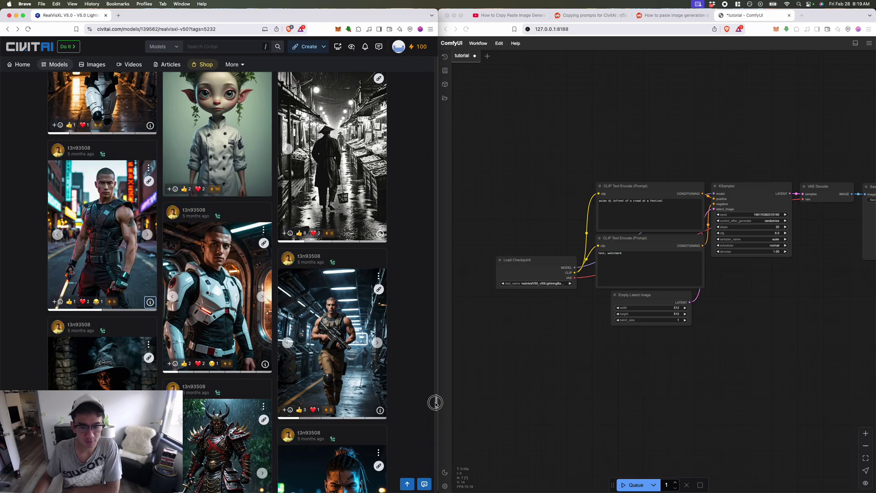
left_click_drag(434, 401, 403, 31)
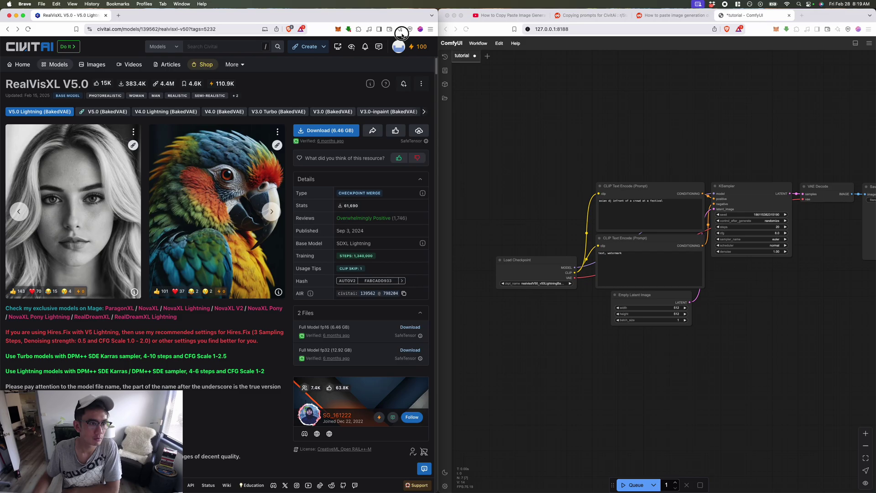
scroll(404, 50, "down", 3)
scroll(390, 211, "down", 20)
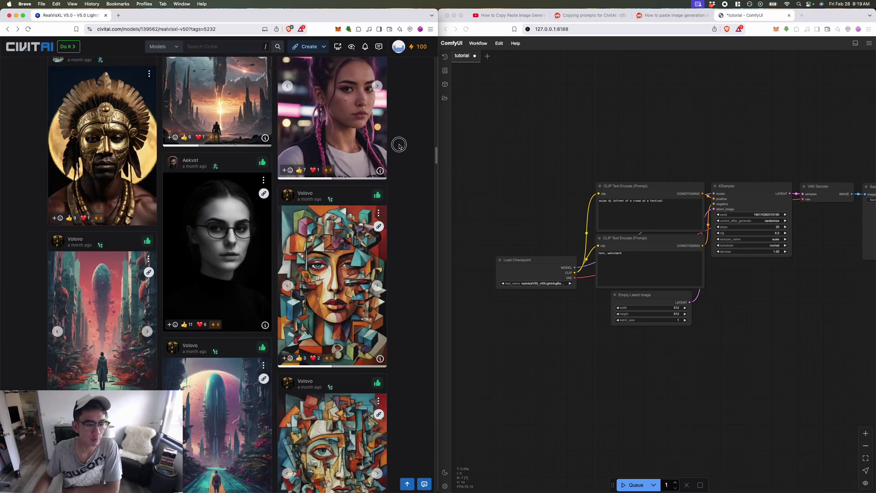
scroll(390, 211, "down", 20)
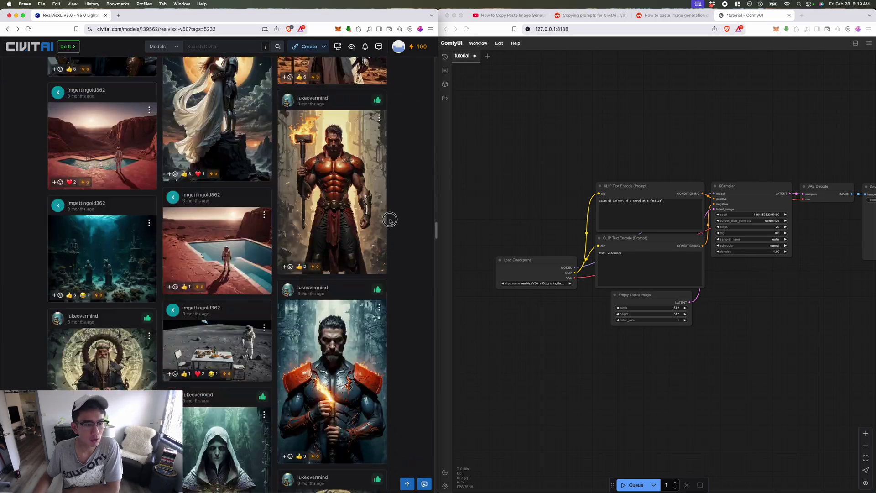
scroll(383, 296, "down", 20)
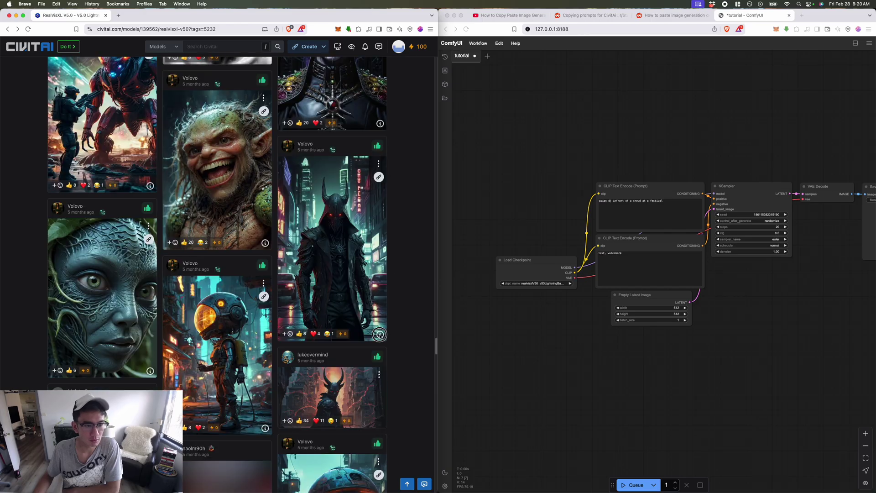
scroll(375, 395, "up", 2)
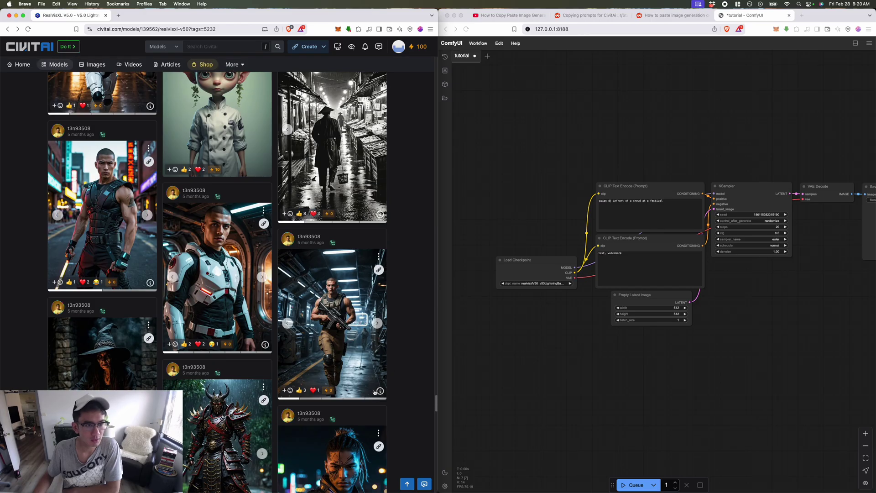
scroll(218, 315, "up", 1)
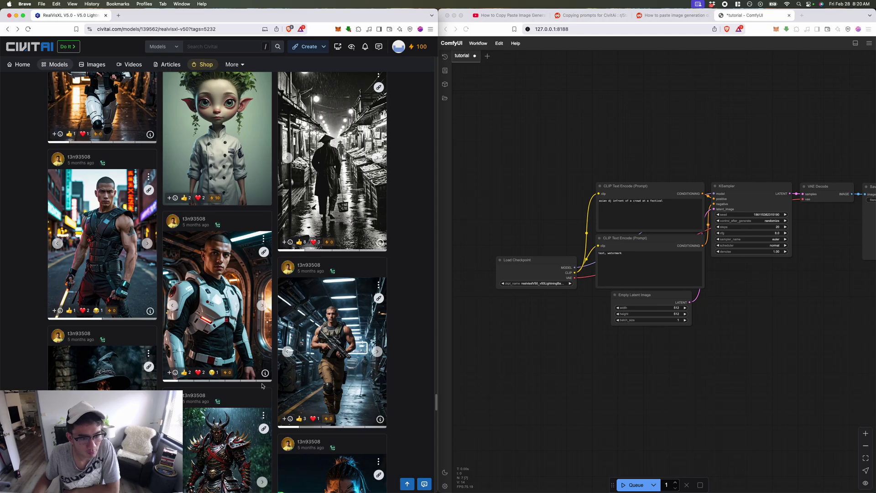
scroll(344, 402, "up", 3)
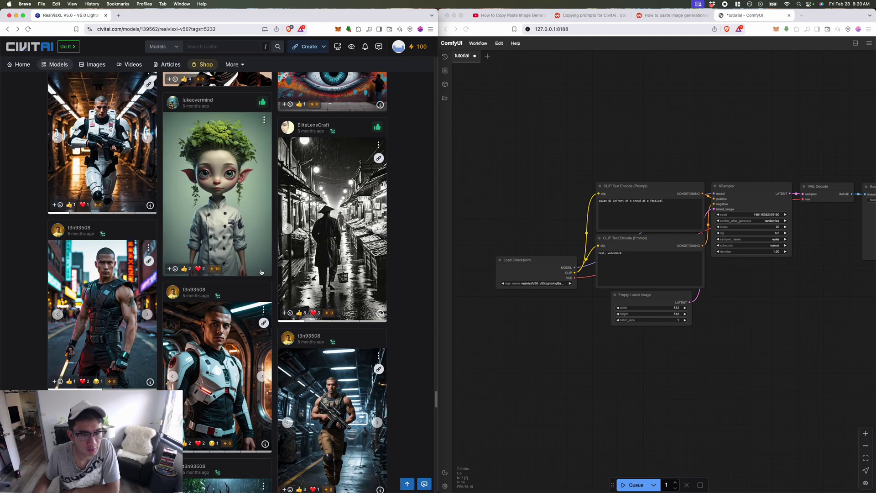
scroll(263, 273, "down", 4)
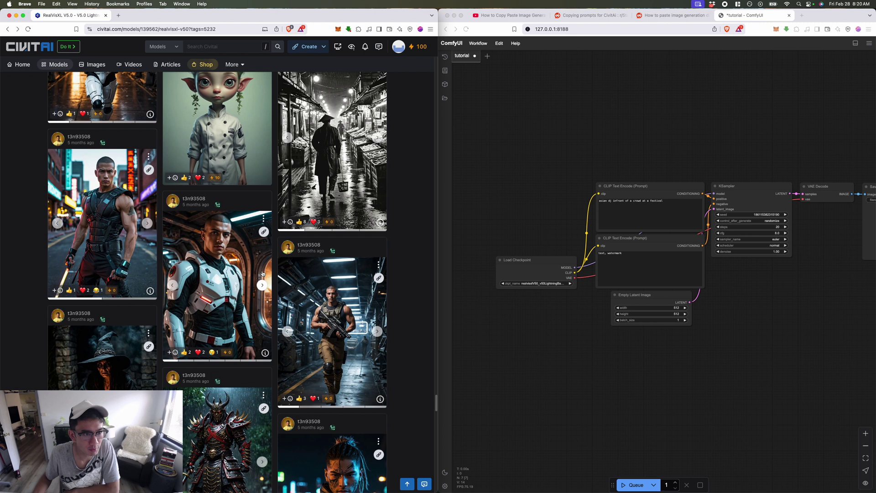
left_click(151, 292)
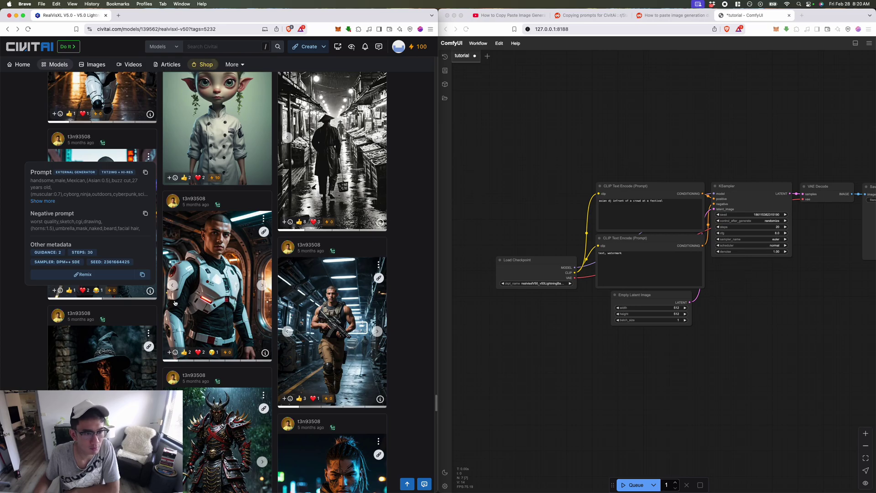
left_click(578, 376)
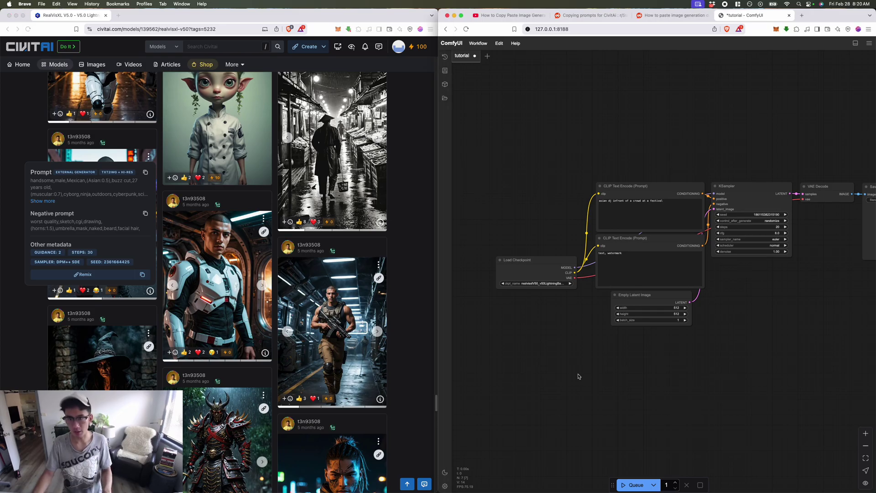
left_click(574, 374)
scroll(574, 375, "right", 2)
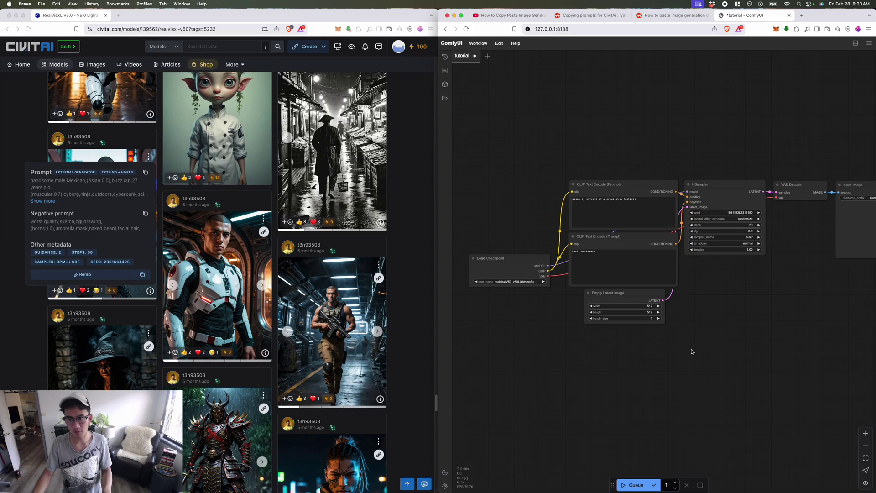
left_click(674, 367)
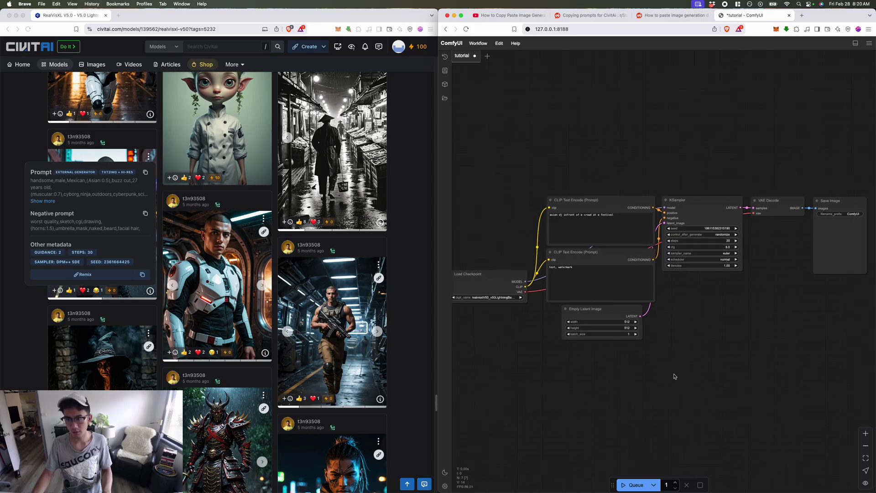
left_click_drag(675, 377, 689, 373)
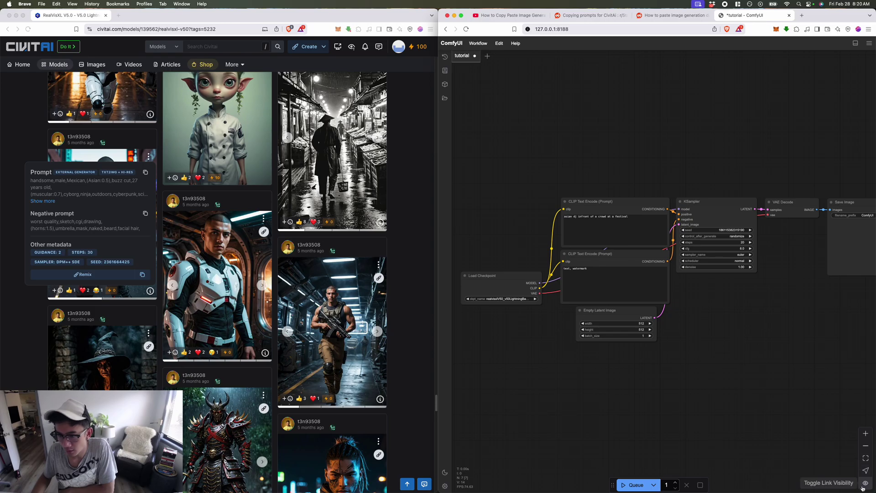
left_click(715, 2)
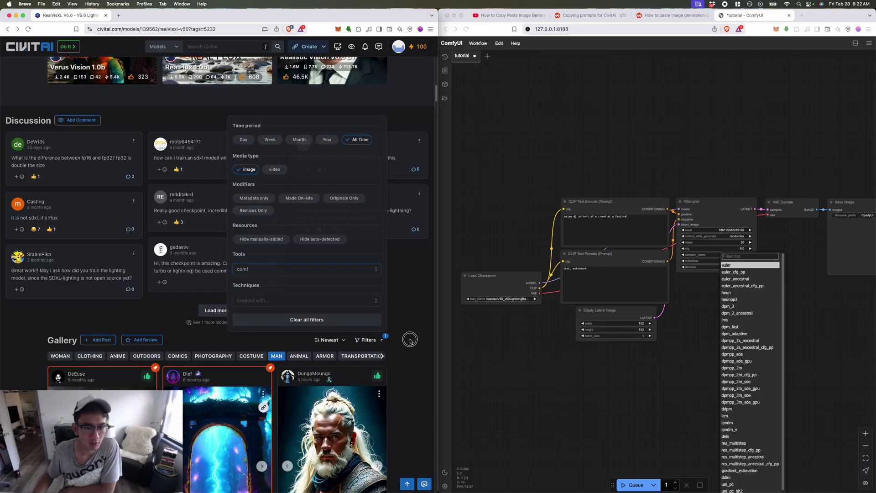
- Filter the model's gallery to images created with the ComfyUI tool
scroll(365, 340, "up", 15)
scroll(404, 334, "down", 5)
scroll(403, 334, "down", 4)
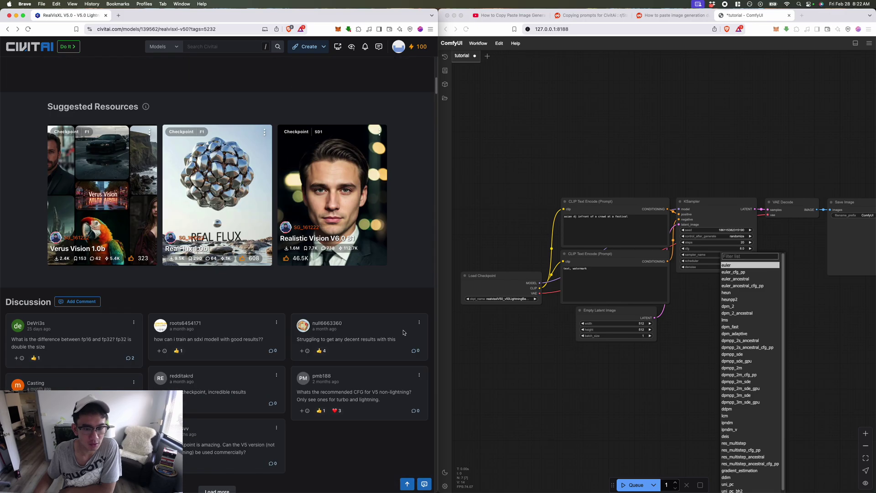
scroll(400, 315, "down", 5)
left_click(368, 302)
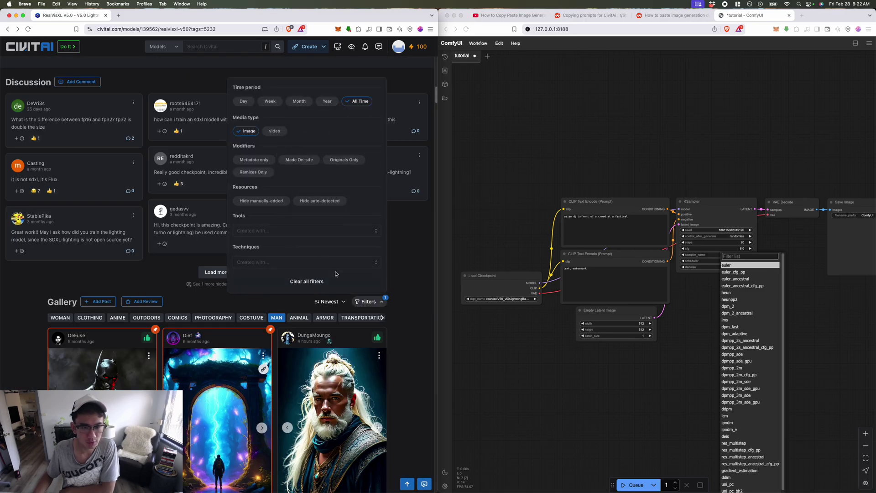
left_click(269, 231)
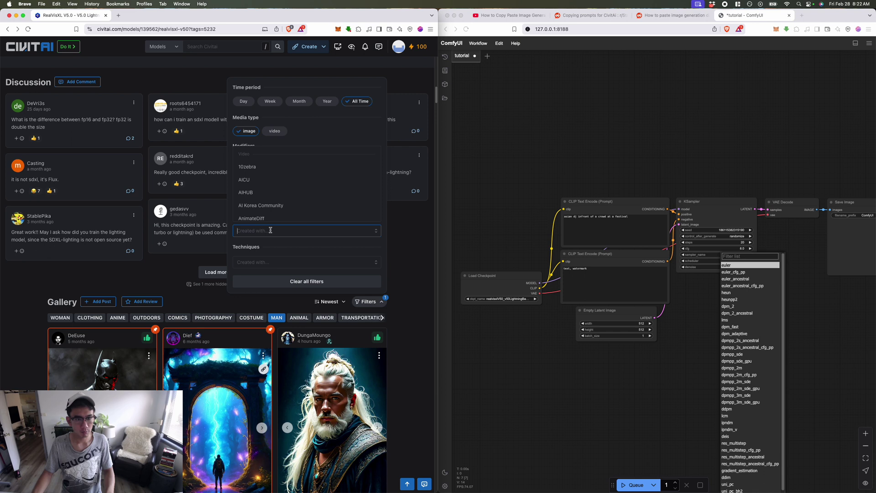
type("comf")
left_click(273, 214)
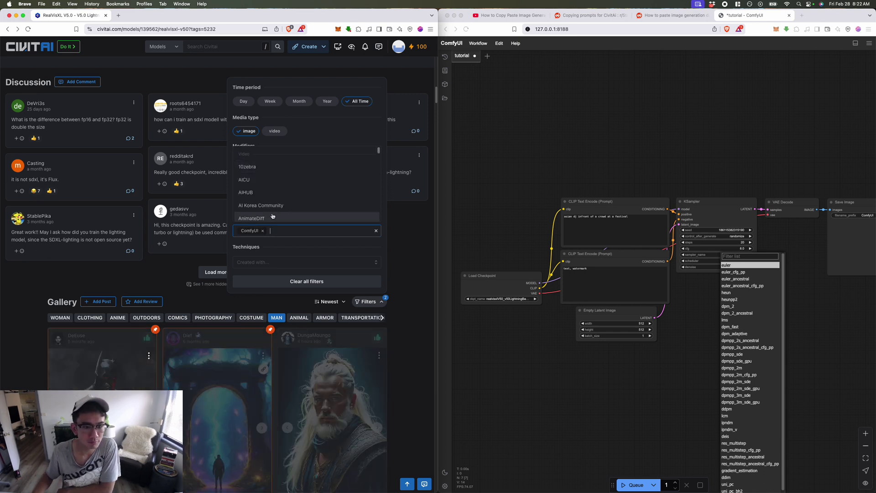
- Reload the RealVisXL model page and look through the filtered gallery images
left_click(28, 29)
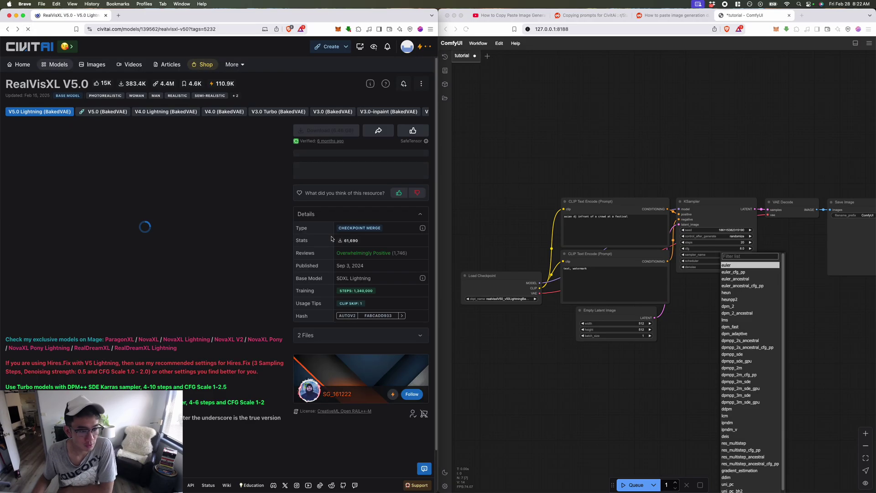
scroll(234, 358, "down", 15)
scroll(235, 357, "down", 7)
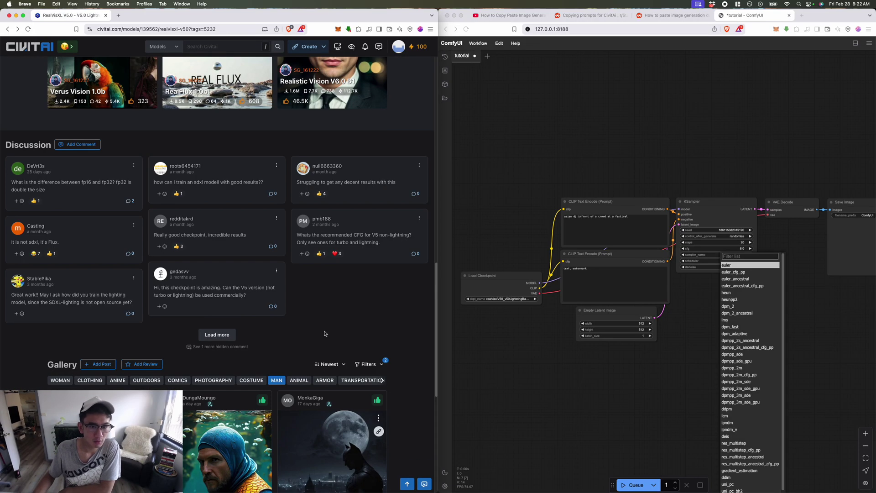
scroll(393, 212, "down", 2)
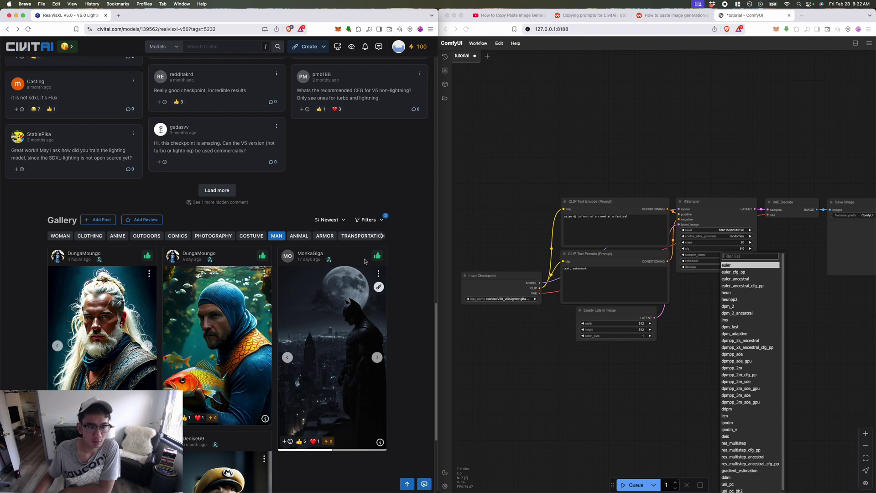
scroll(347, 269, "down", 3)
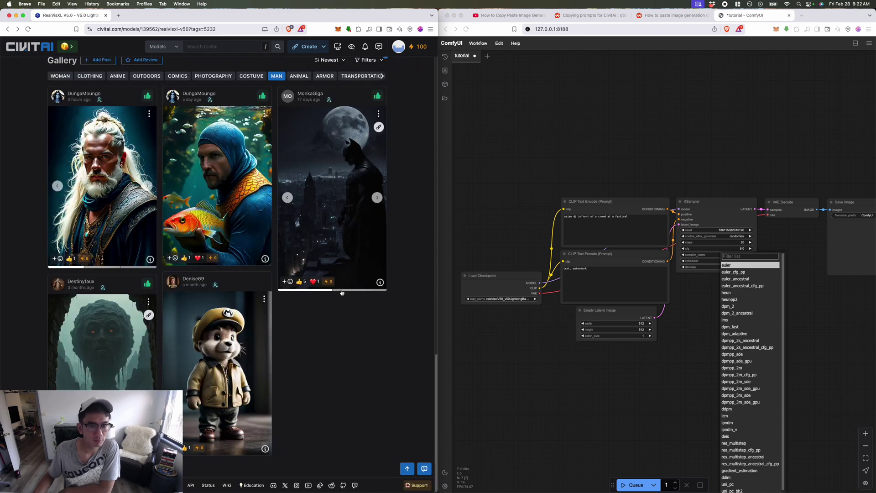
scroll(266, 245, "up", 2)
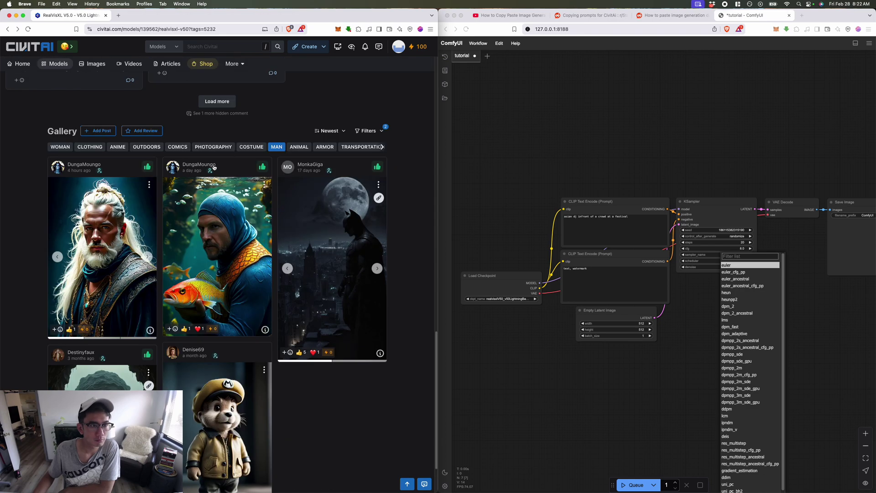
- Remove the Man tag filter from the gallery and show the full prompt of the purple puffy jacket image
left_click(277, 147)
scroll(250, 327, "down", 10)
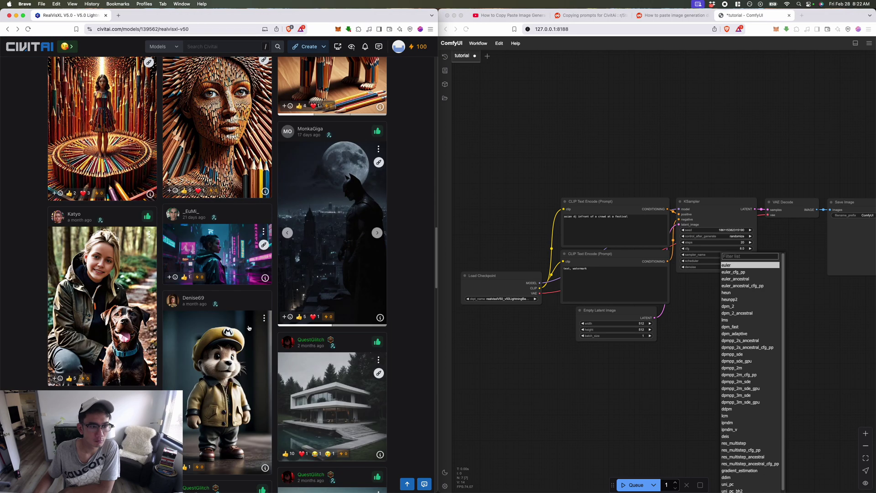
scroll(254, 319, "down", 4)
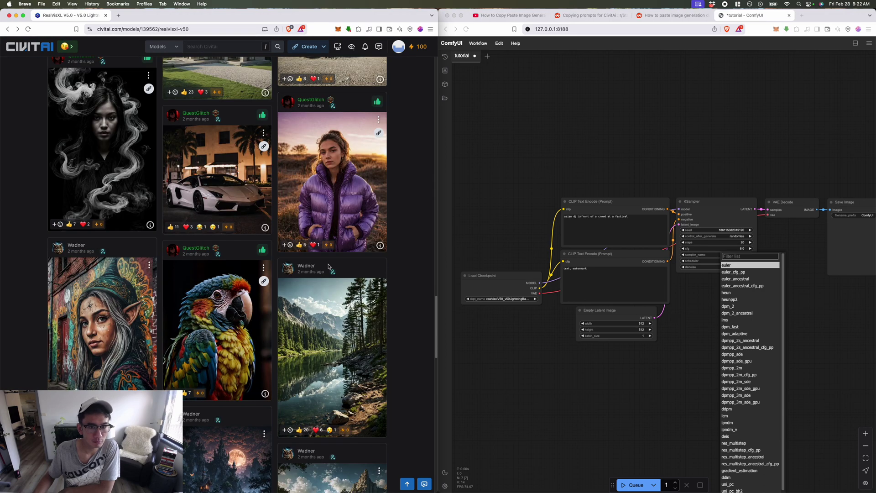
left_click(381, 247)
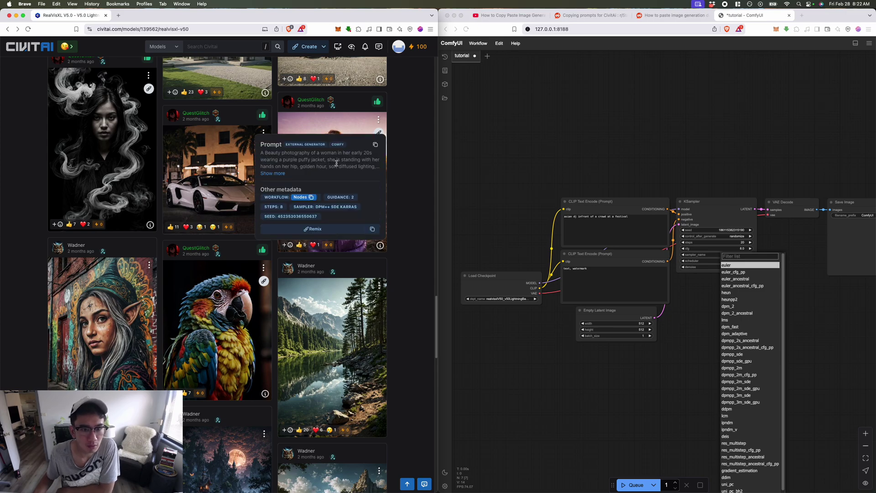
left_click(273, 174)
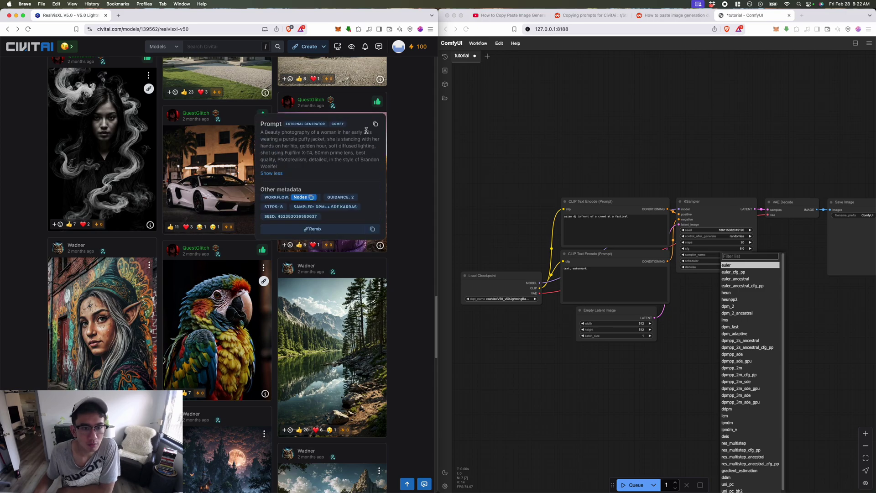
- Paste the purple jacket image's copied node workflow into the ComfyUI canvas
left_click(520, 388)
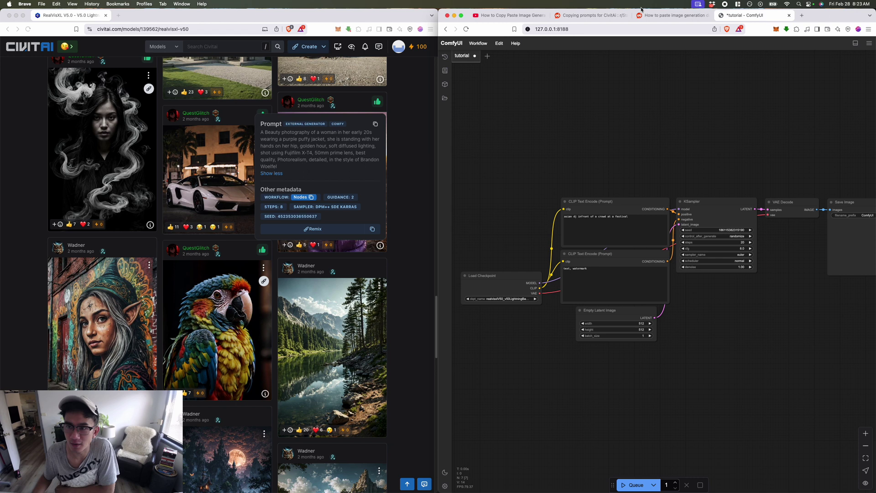
left_click(726, 4)
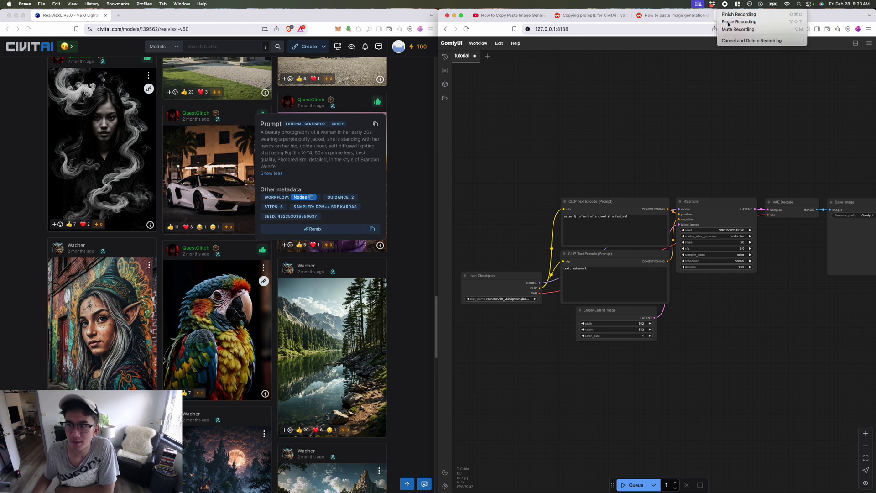
key("super+v")
left_click(385, 266)
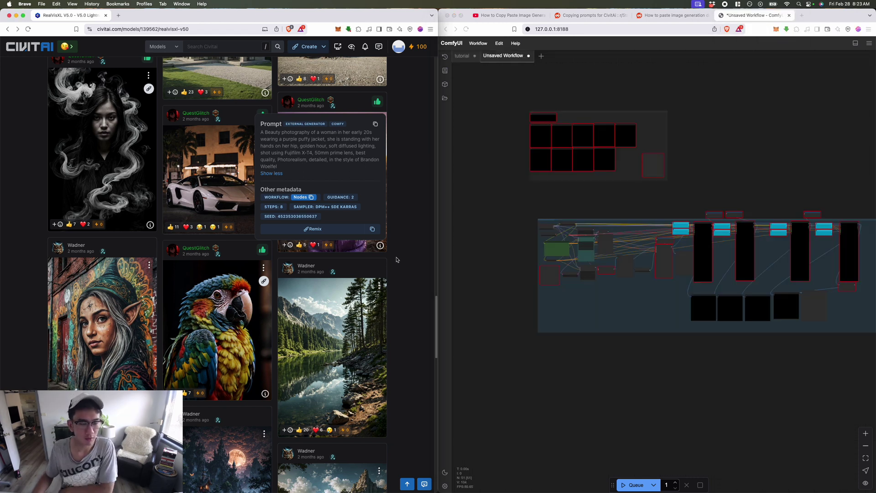
- Look through the ComfyUI-filtered RealVisXL gallery for another image whose node workflow can be copied
scroll(395, 259, "up", 5)
scroll(394, 259, "up", 3)
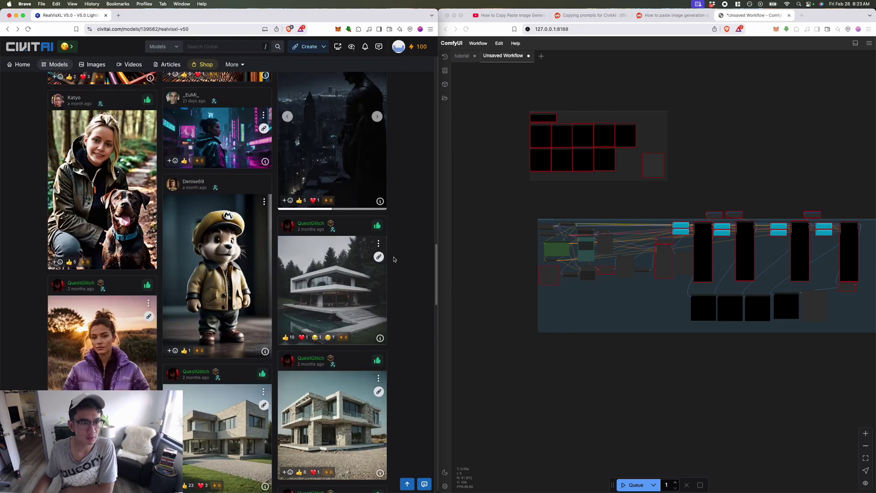
scroll(394, 259, "down", 10)
scroll(394, 259, "down", 15)
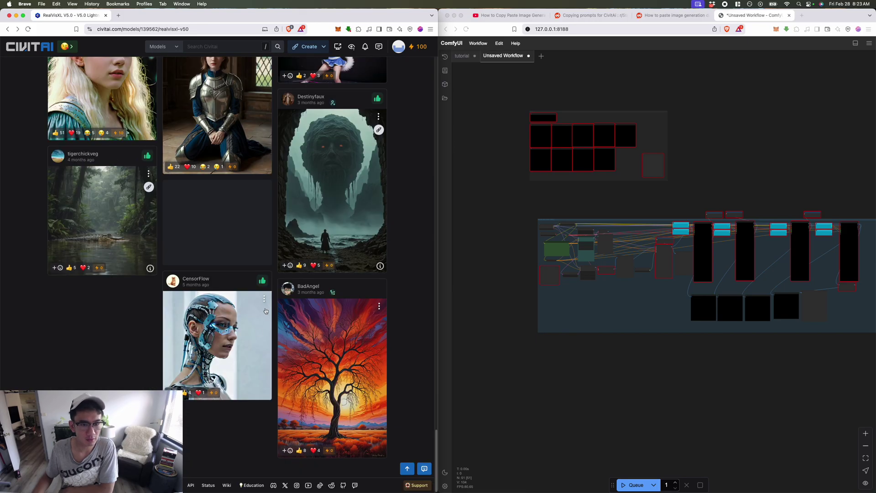
scroll(267, 313, "up", 5)
scroll(266, 327, "up", 15)
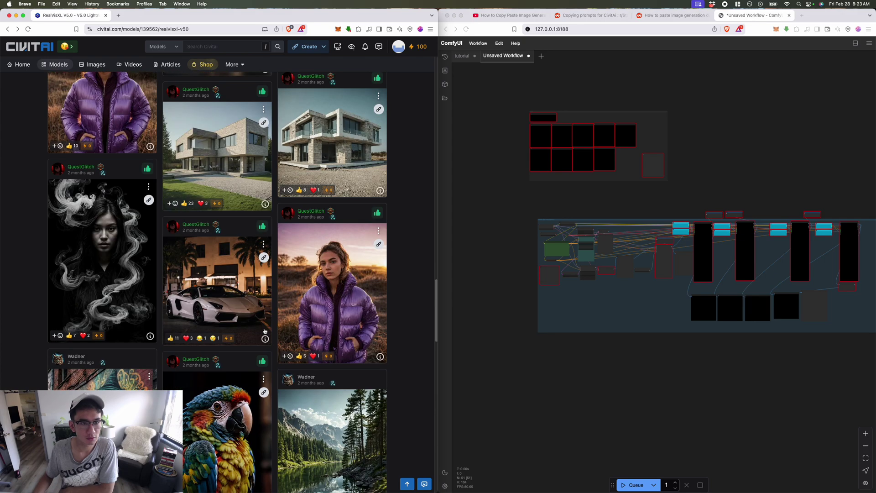
scroll(315, 235, "up", 10)
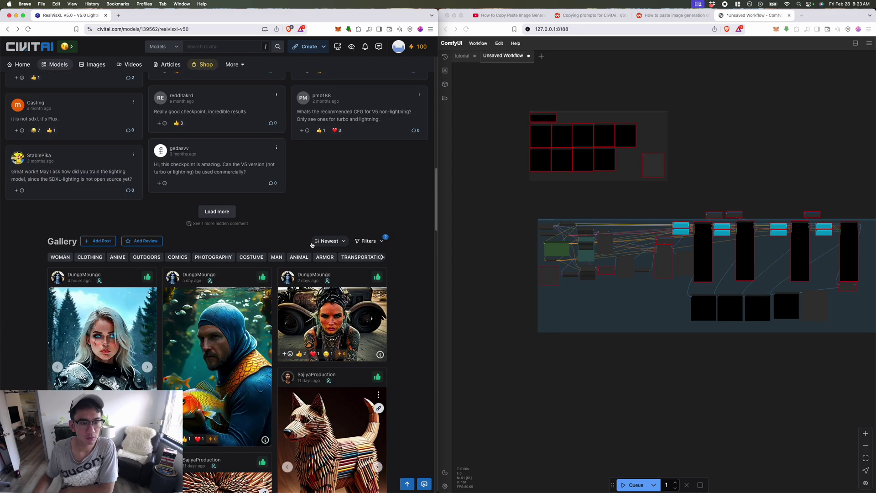
scroll(310, 242, "down", 5)
scroll(204, 208, "down", 4)
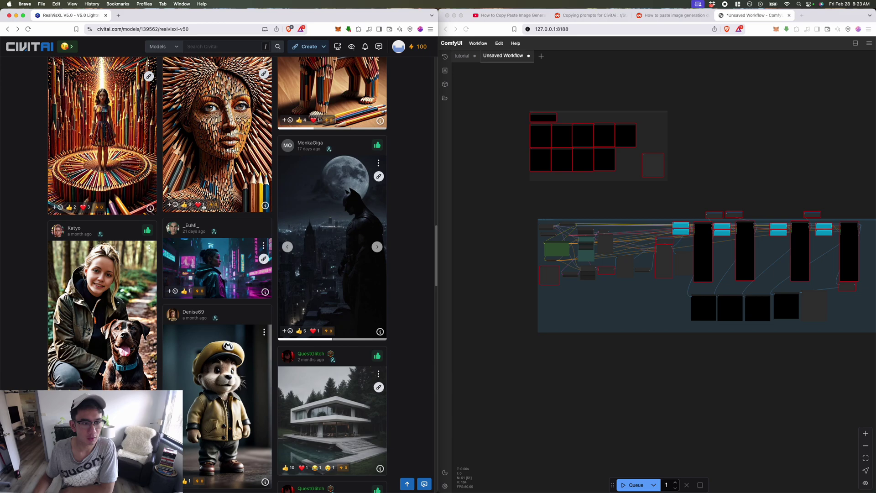
scroll(196, 234, "down", 4)
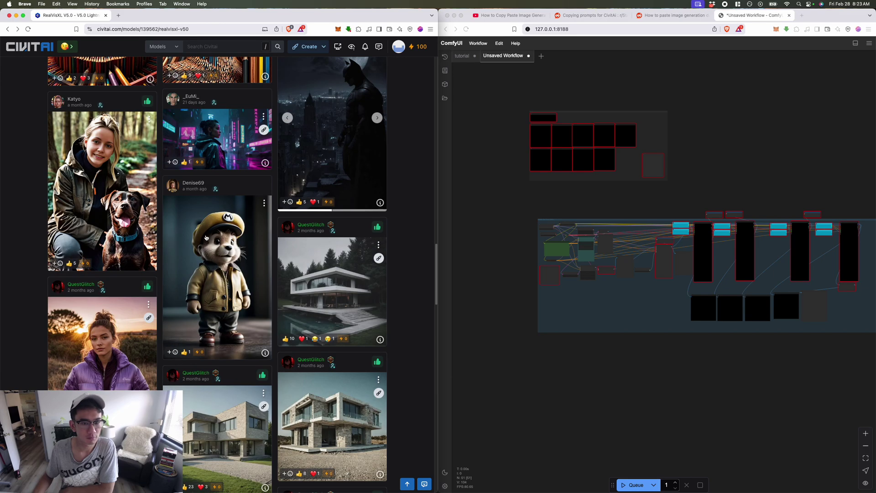
scroll(276, 244, "down", 1)
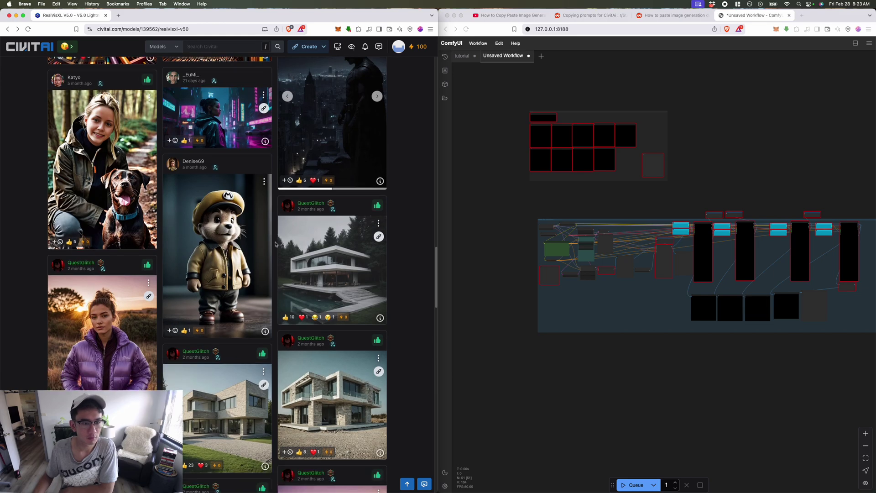
- Copy the node workflow of the toy character in the yellow cap and paste it into the ComfyUI canvas, dismissing the missing-nodes notice
left_click(266, 331)
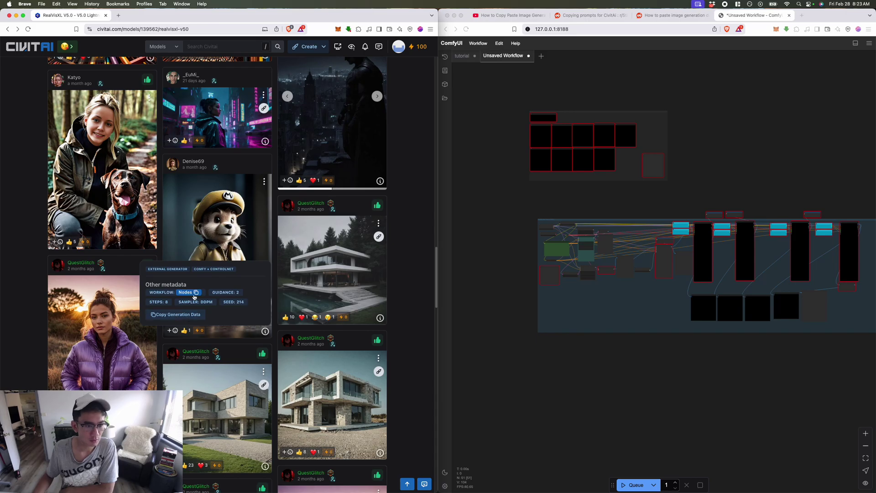
left_click(193, 294)
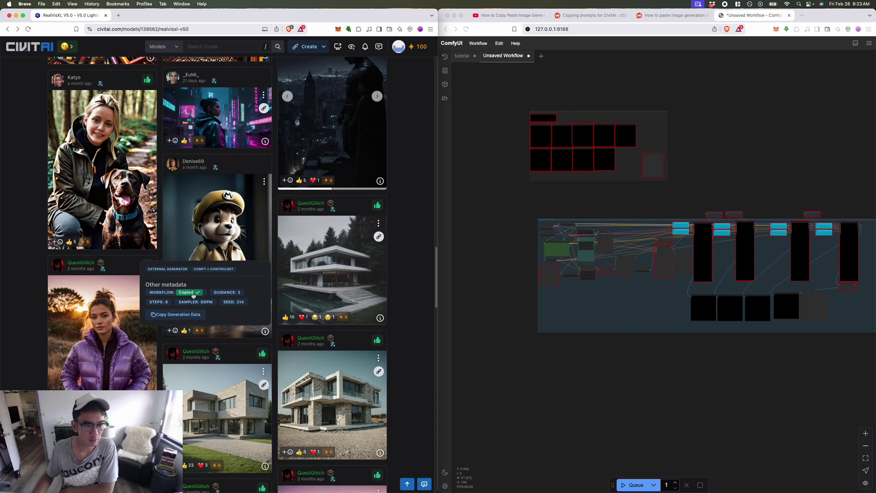
left_click(593, 361)
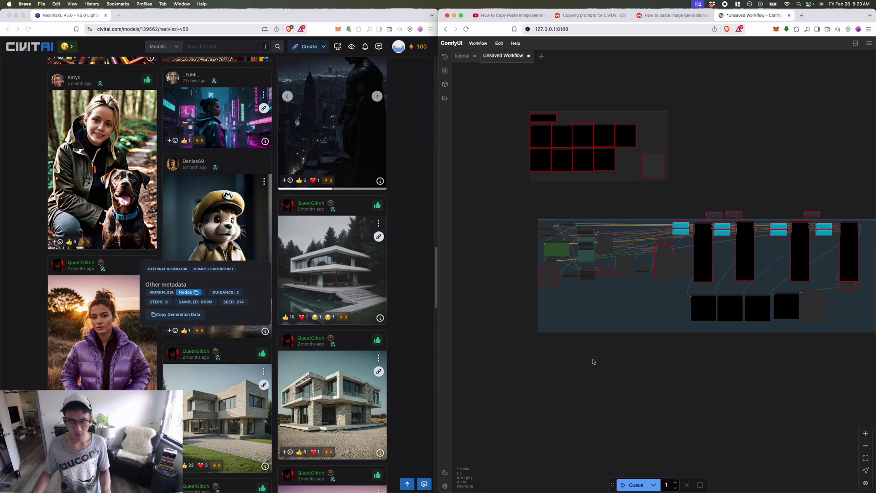
key("super+v")
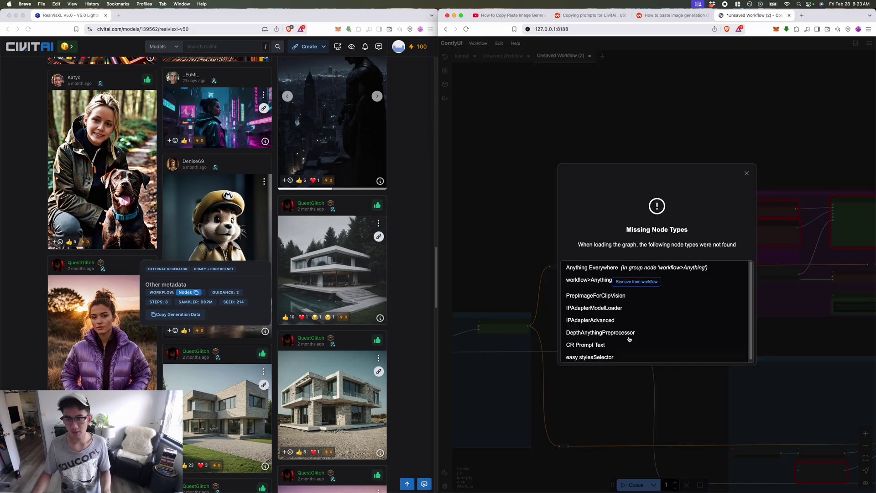
left_click(747, 173)
- Examine the pasted workflow's Model and Image, Prompt, CLIP vision and IPAdapter-Controlnet node groups
scroll(822, 418, "down", 6)
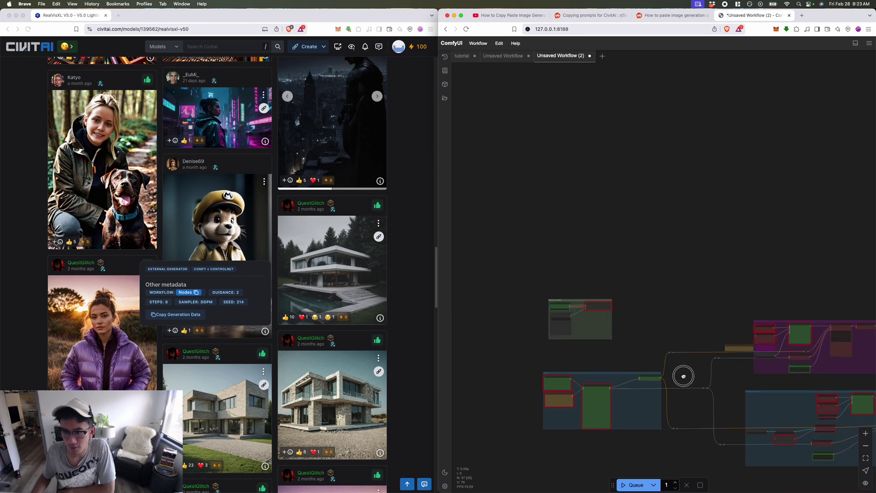
left_click_drag(683, 376, 513, 257)
scroll(513, 256, "up", 8)
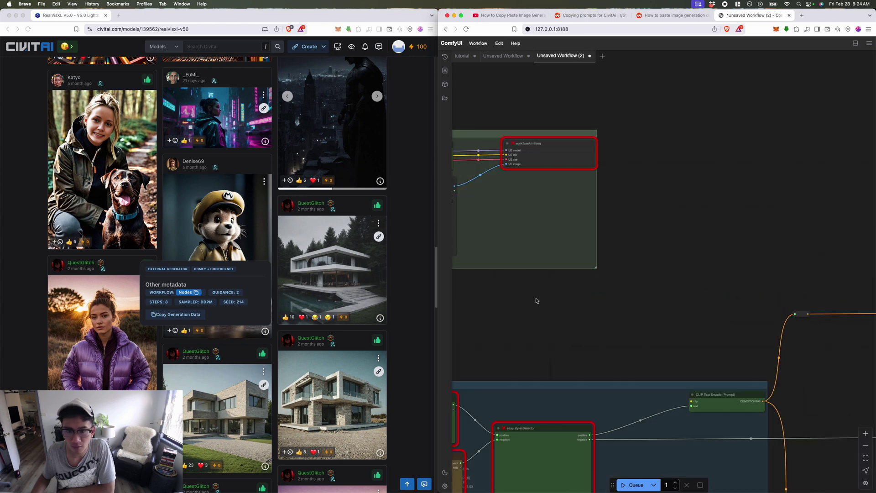
scroll(665, 385, "down", 2)
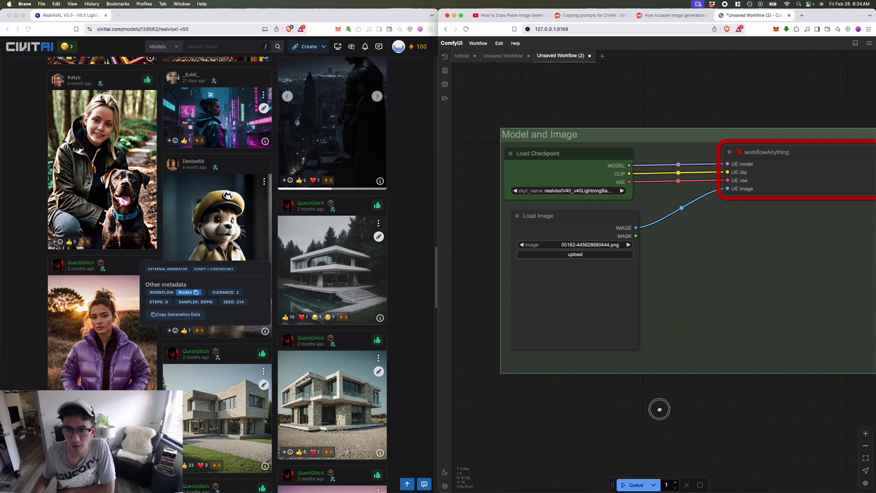
scroll(629, 389, "down", 3)
left_click_drag(630, 393, 610, 287)
scroll(610, 288, "up", 5)
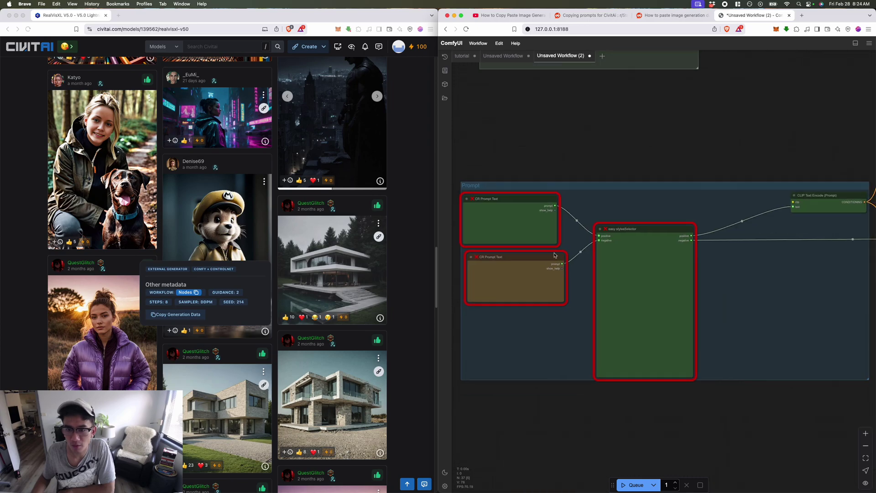
scroll(611, 424, "down", 5)
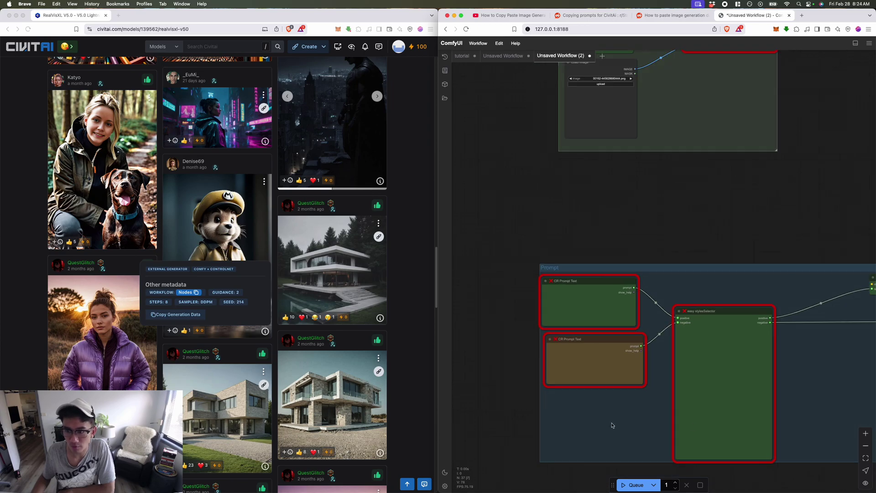
left_click_drag(827, 367, 596, 358)
scroll(727, 352, "down", 3)
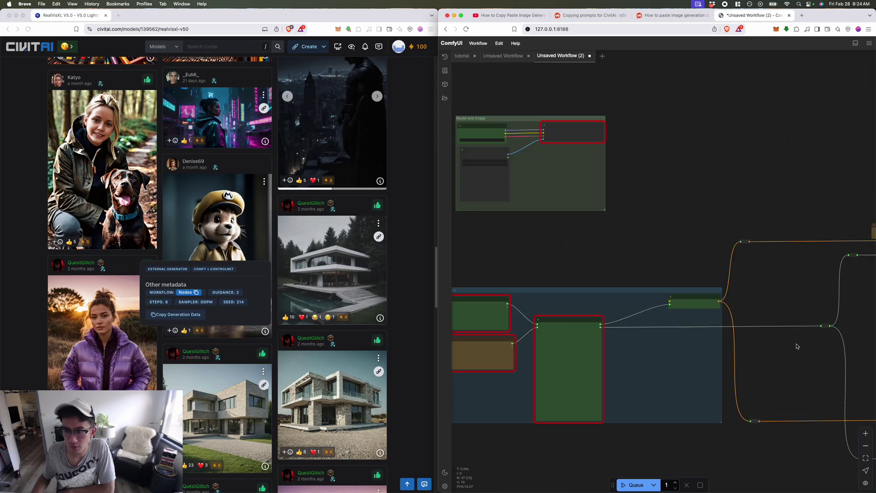
left_click_drag(796, 346, 548, 379)
scroll(708, 333, "up", 5)
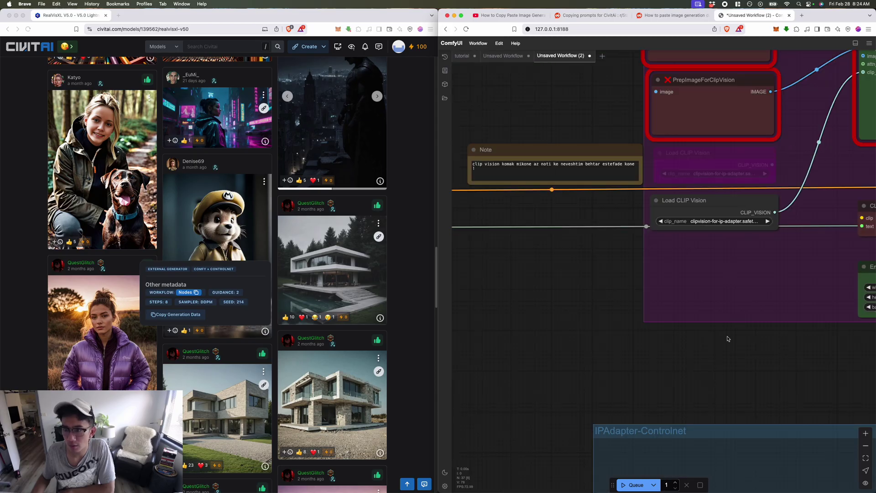
scroll(656, 415, "down", 5)
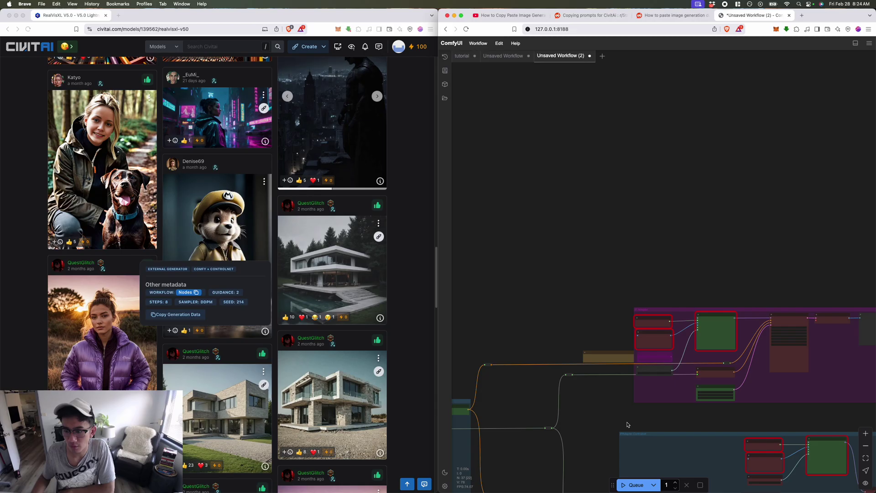
left_click_drag(627, 425, 731, 274)
scroll(690, 299, "down", 2)
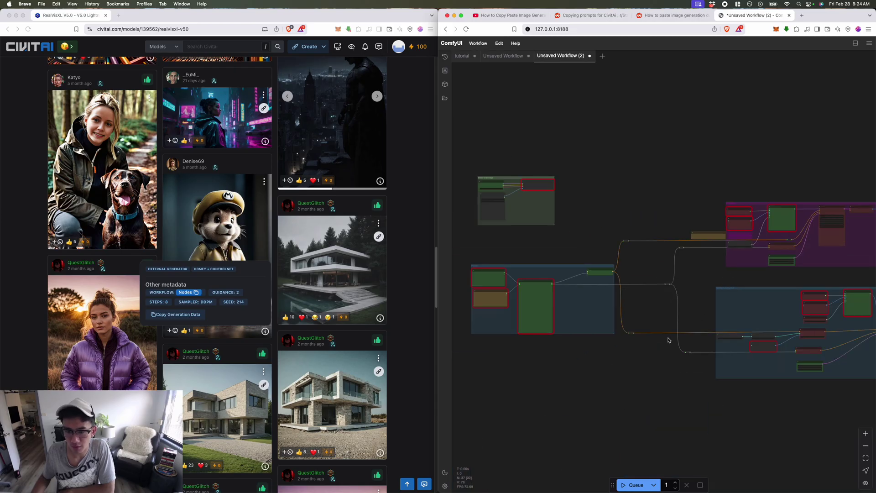
scroll(669, 340, "down", 2)
left_click_drag(681, 302, 669, 337)
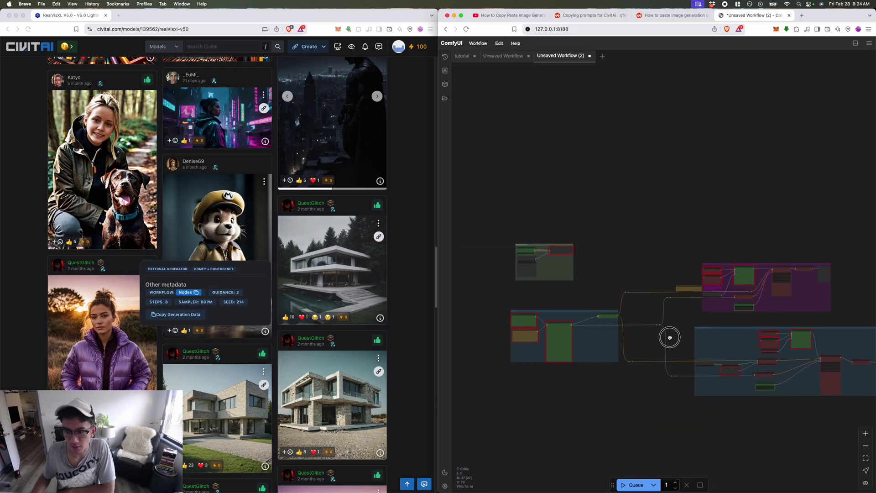
- Try to queue the pasted workflow, dismiss the error, and switch to the tutorial workflow
left_click(653, 487)
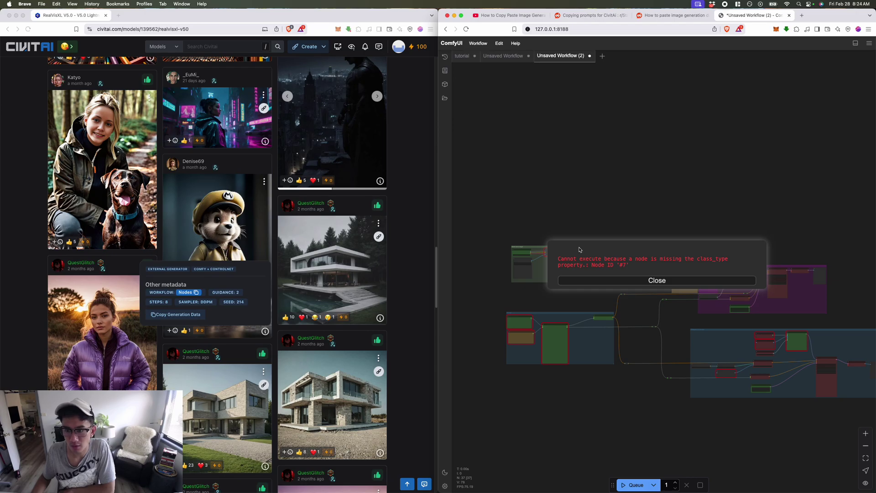
left_click(692, 282)
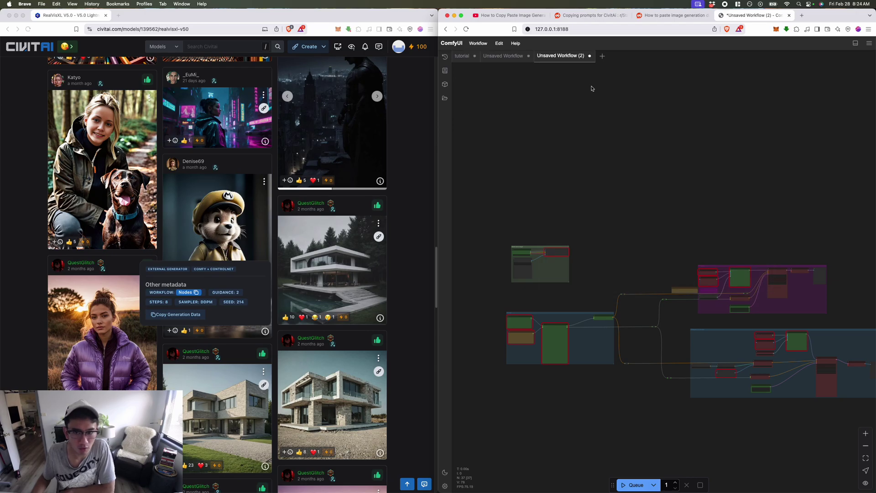
left_click(478, 58)
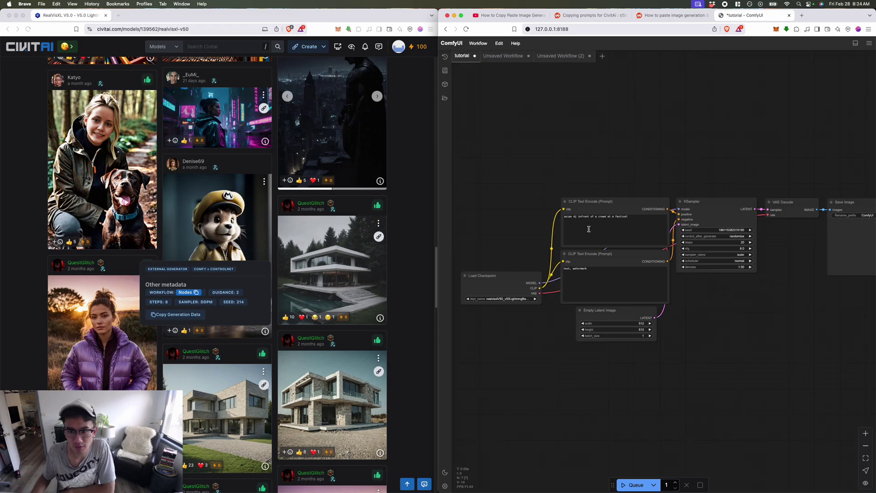
- Reload the RealVisXL model page and show the generation data of the cyberpunk man standing in the neon street
left_click(6, 30)
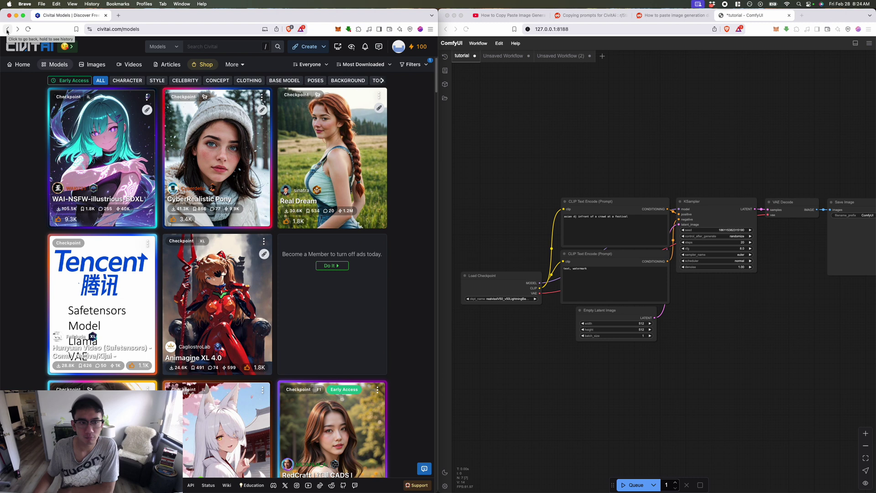
left_click(17, 29)
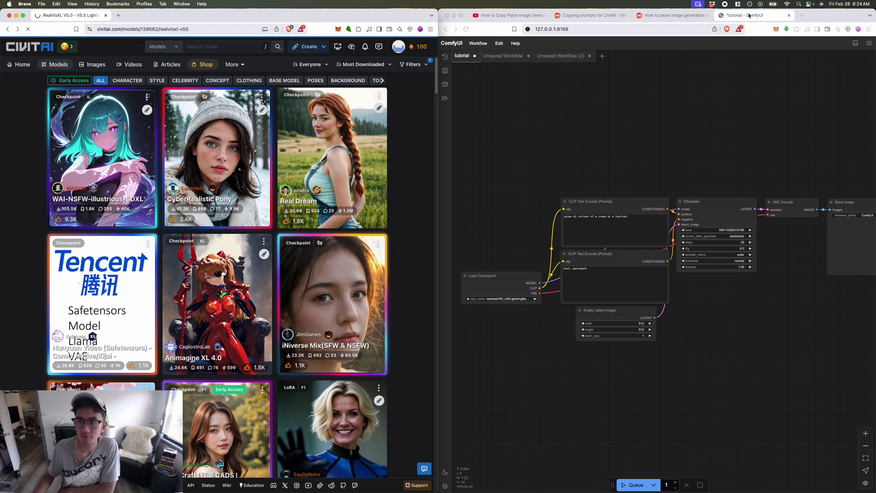
scroll(173, 258, "down", 15)
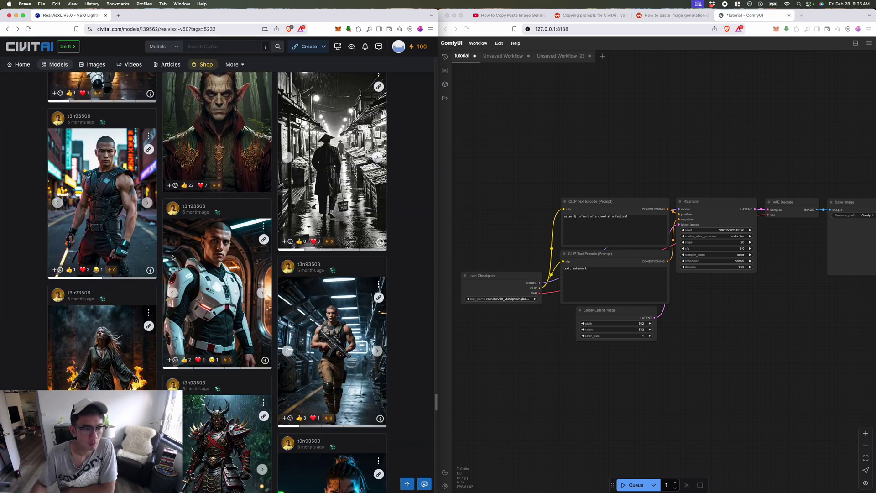
left_click(150, 270)
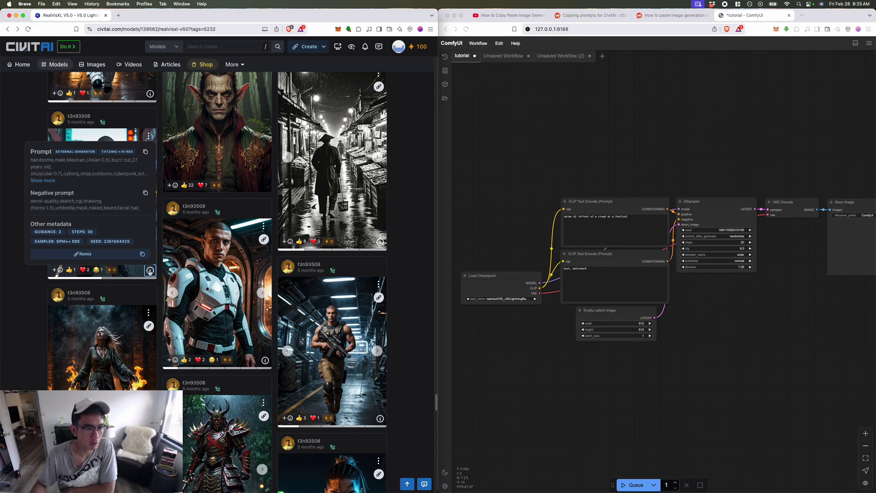
- Replace the positive CLIP Text Encode text with the cyberpunk man image's copied prompt
left_click(145, 150)
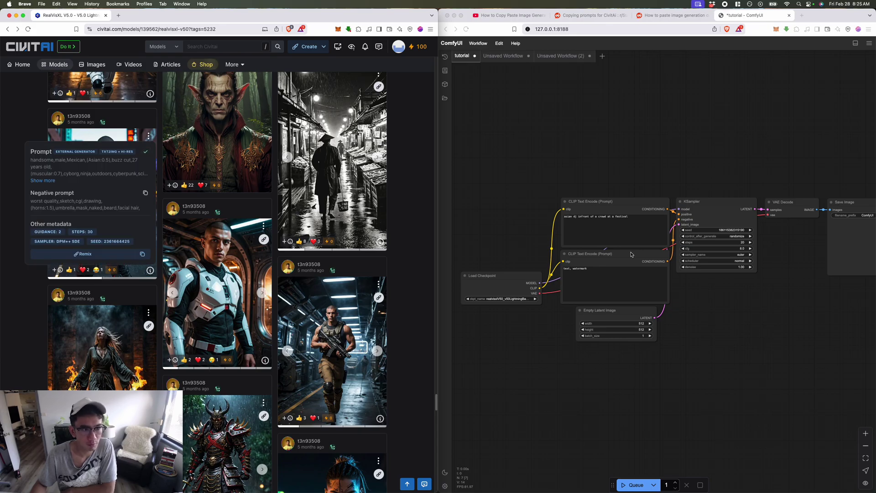
left_click(640, 231)
key("super+a")
key("super+v")
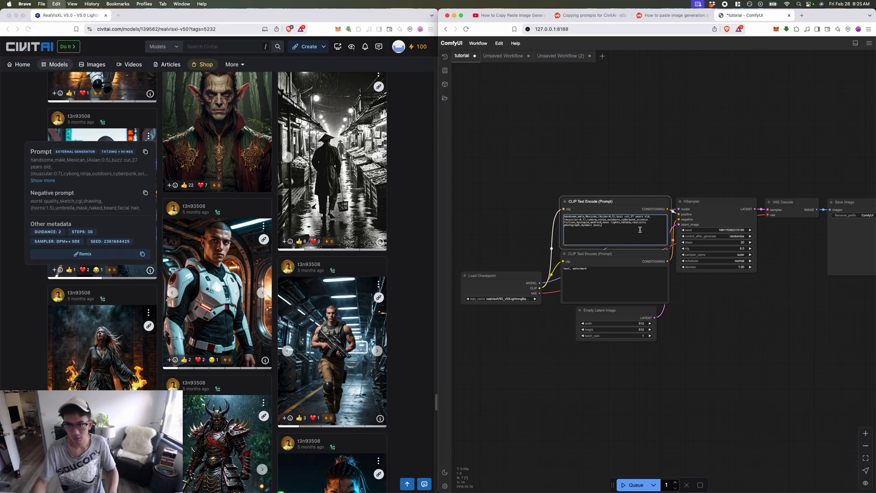
- Replace the "text, watermark" negative prompt with the cyberpunk man image's copied negative prompt
left_click(146, 194)
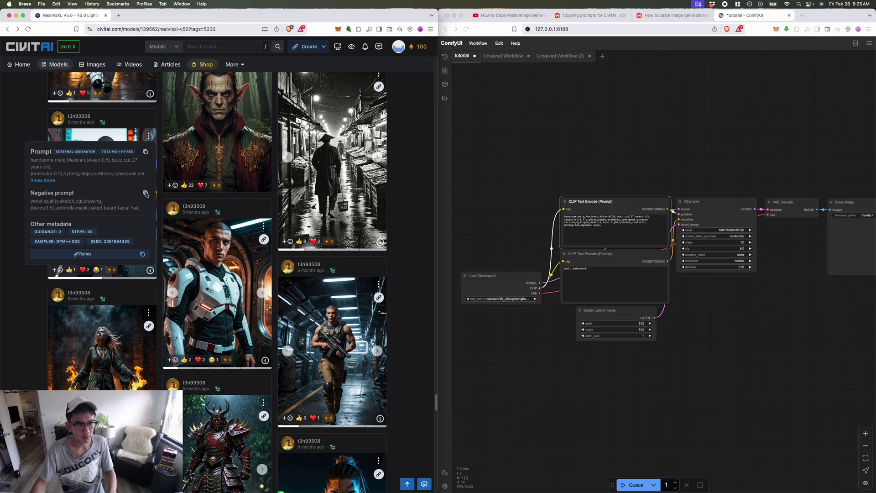
left_click(605, 279)
key("super+a")
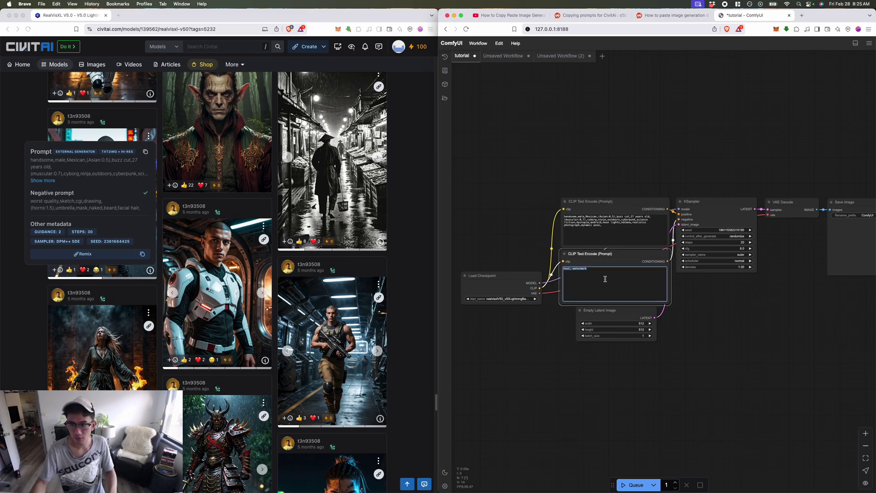
key("super+v")
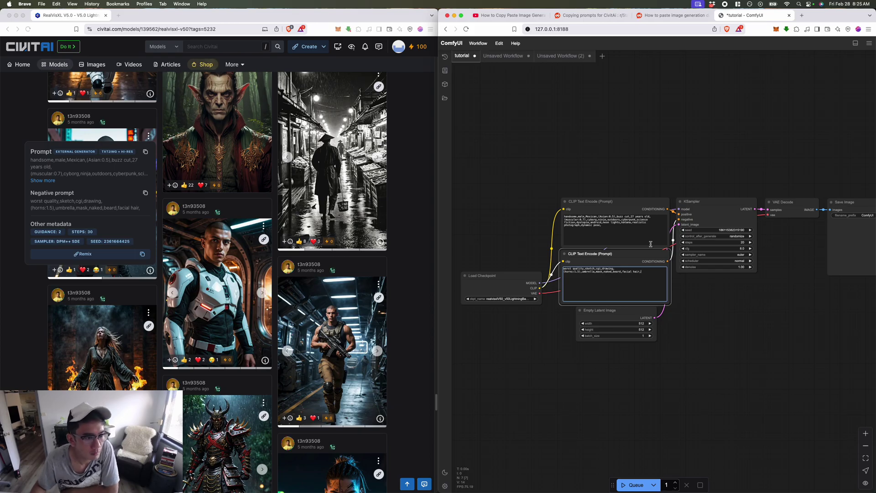
- Set the KSampler's steps to 30, matching the cyberpunk man image's generation data
left_click(744, 243)
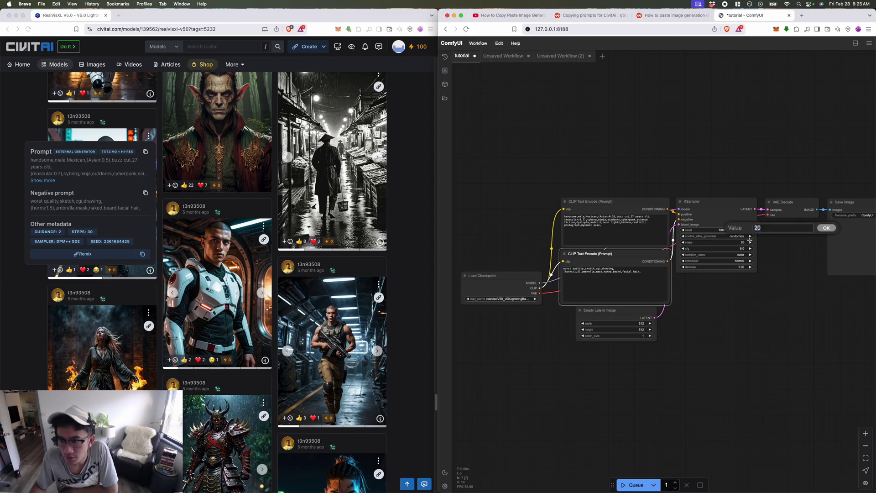
type("3")
key("Return")
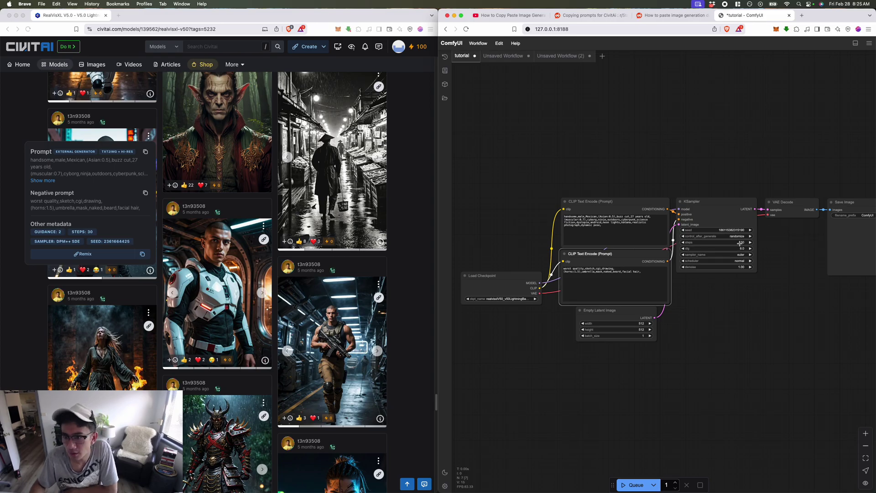
left_click(739, 267)
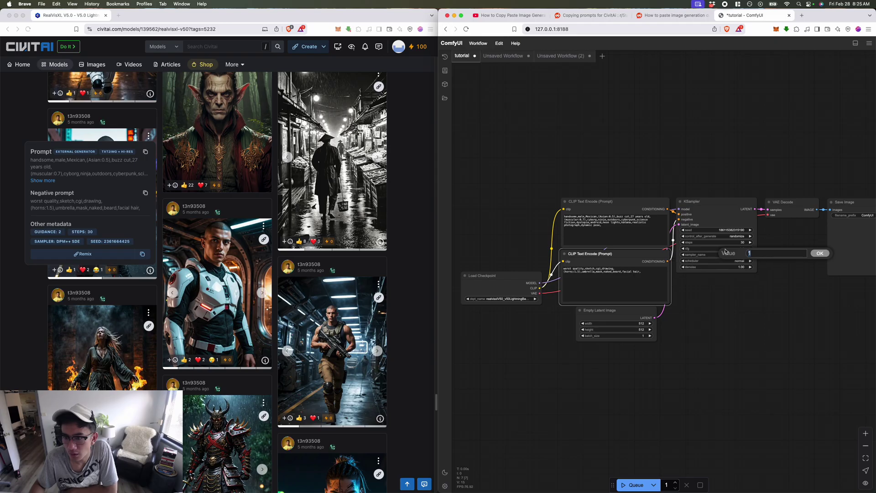
left_click(717, 219)
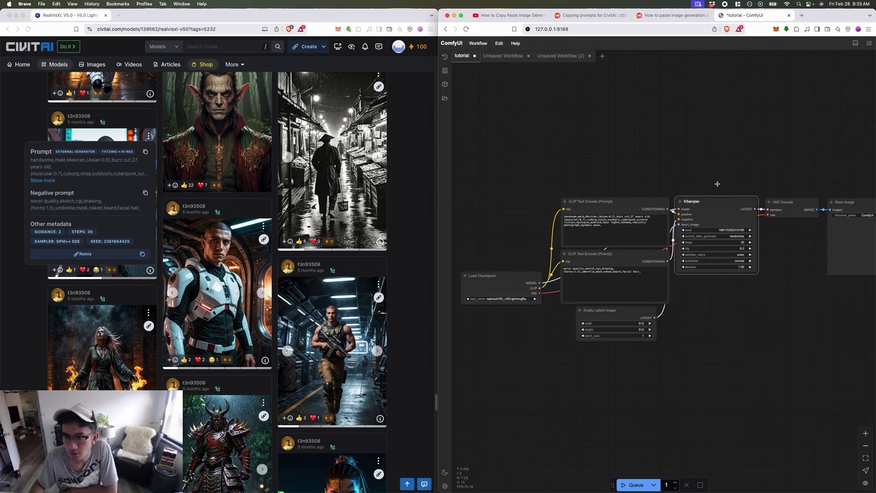
left_click(728, 4)
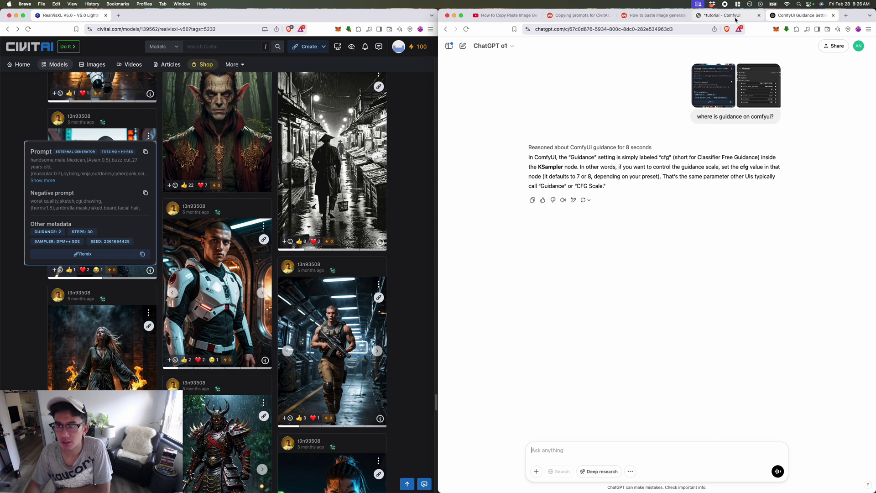
- Try to set the KSampler's cfg to 2, matching the cyberpunk man image's guidance
left_click(733, 16)
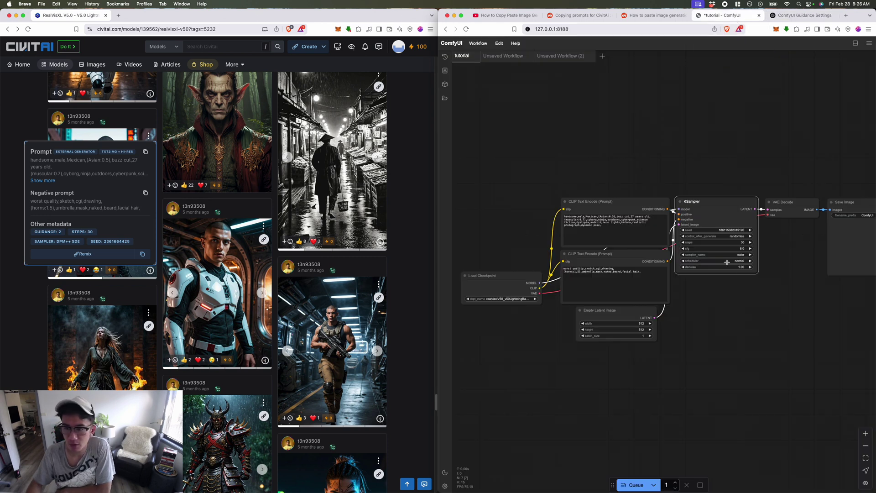
left_click(743, 248)
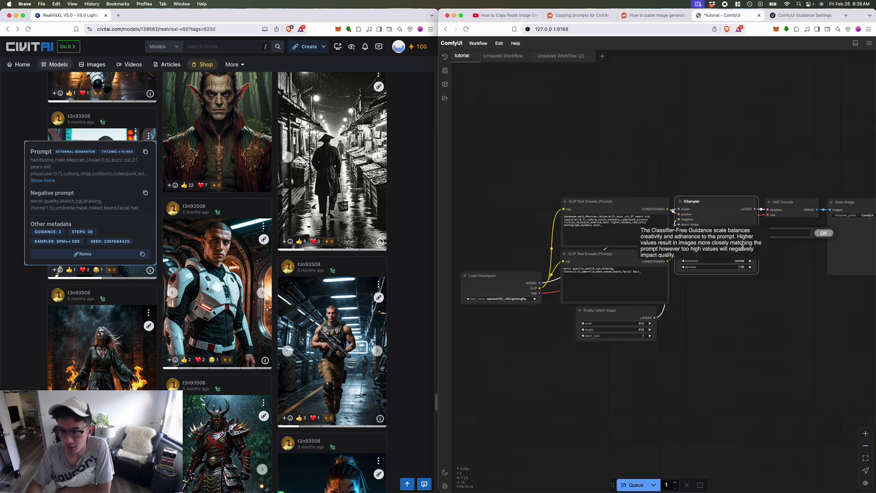
type("2")
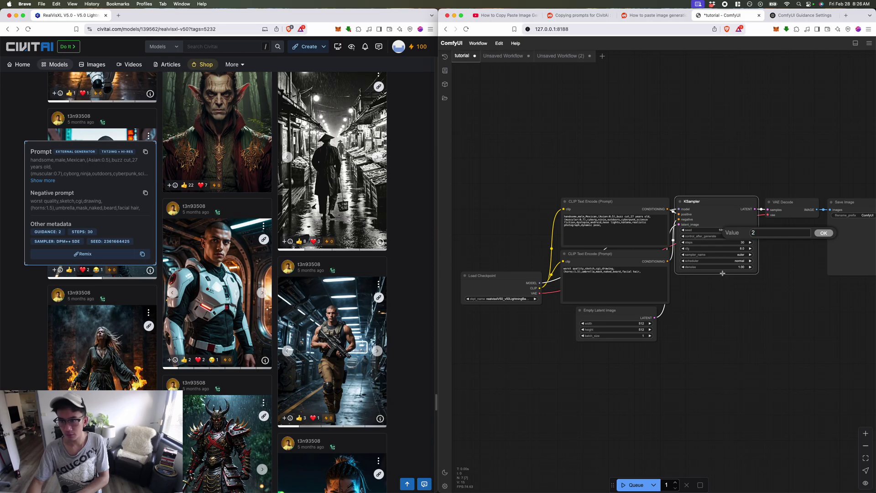
- Choose dpmpp_sde as the KSampler's sampler, matching the cyberpunk man image's DPM++ SDE setting
left_click(715, 254)
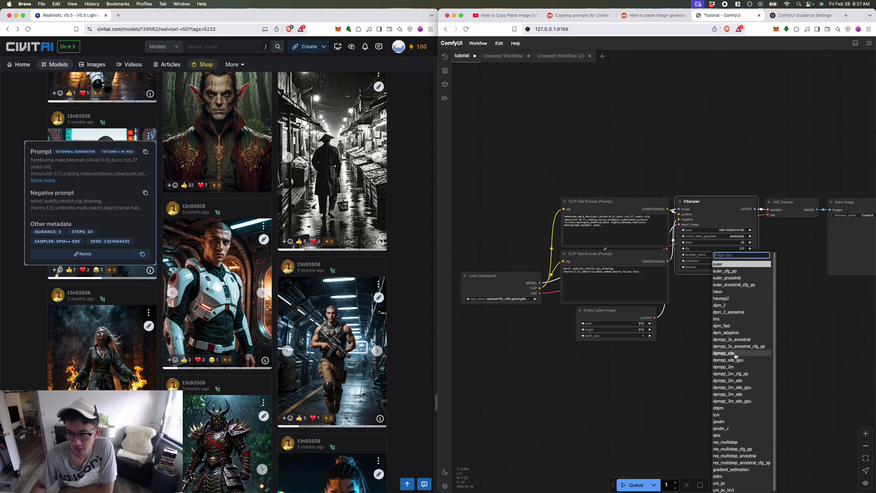
key("Escape")
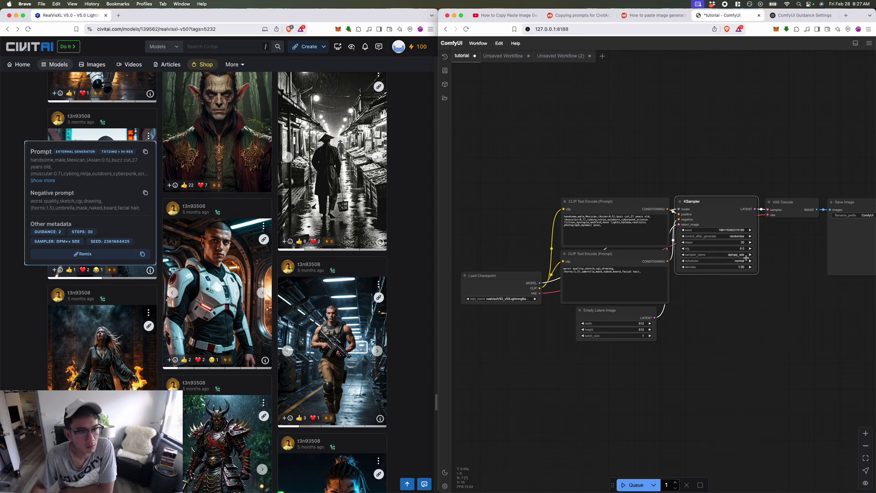
left_click(106, 244)
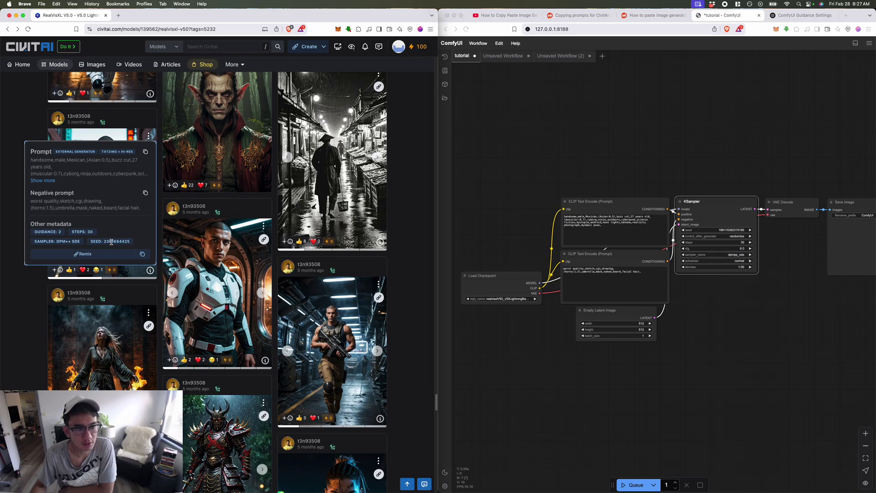
double_click(112, 242)
left_click(728, 233)
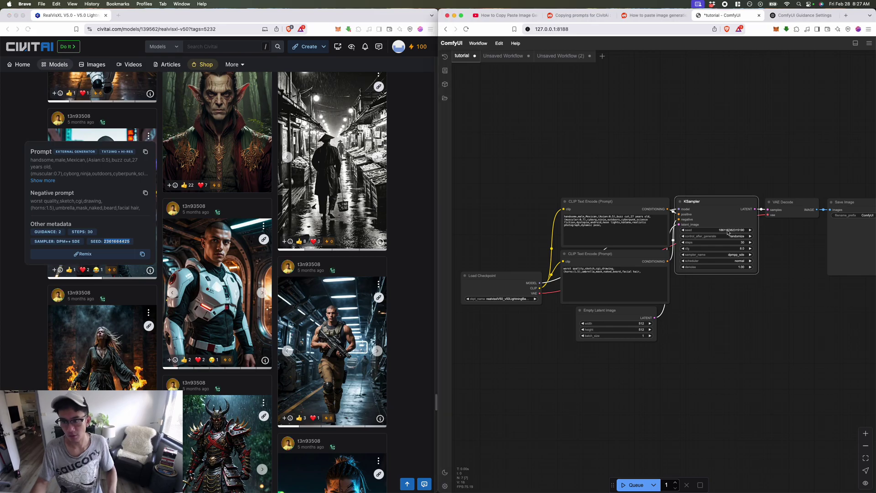
left_click(728, 232)
key("super+v")
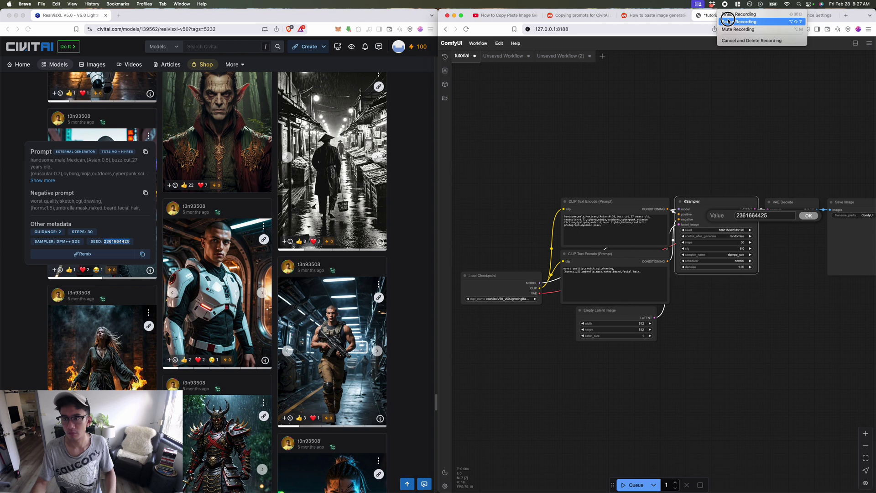
- Switch to ChatGPT to read its explanation of seeds, highlight the part on reusing the same seed, and return to ComfyUI
left_click(802, 15)
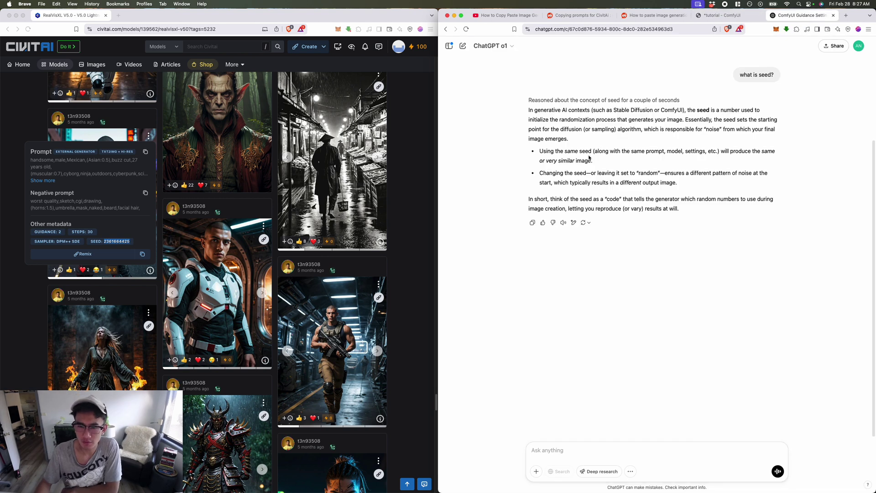
left_click_drag(579, 152, 613, 168)
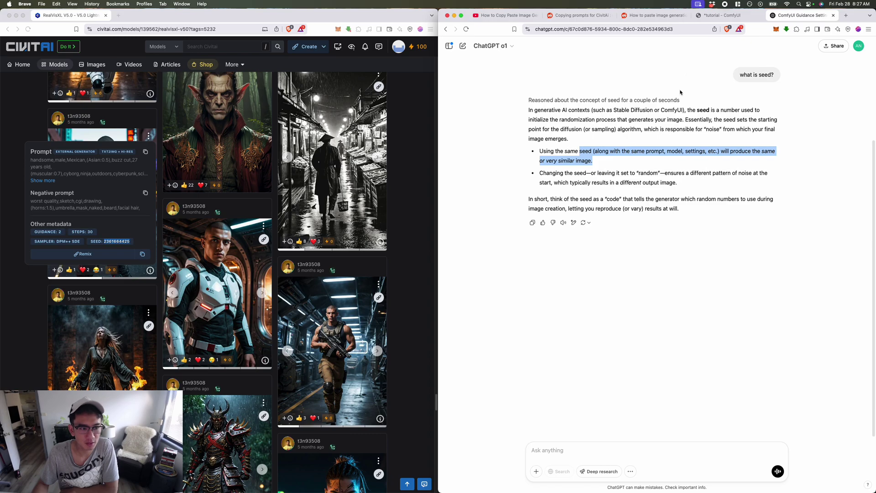
left_click(735, 16)
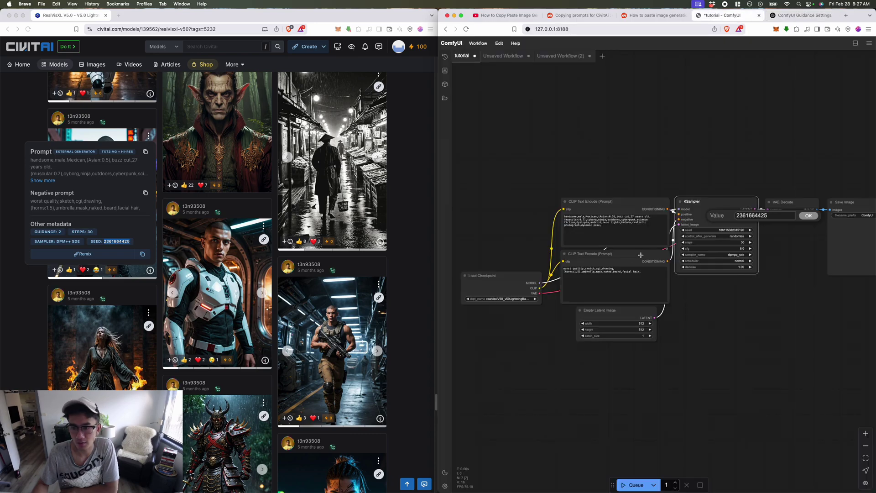
- Queue the tutorial workflow to generate an image and close the cyberpunk man image's generation data
left_click(633, 276)
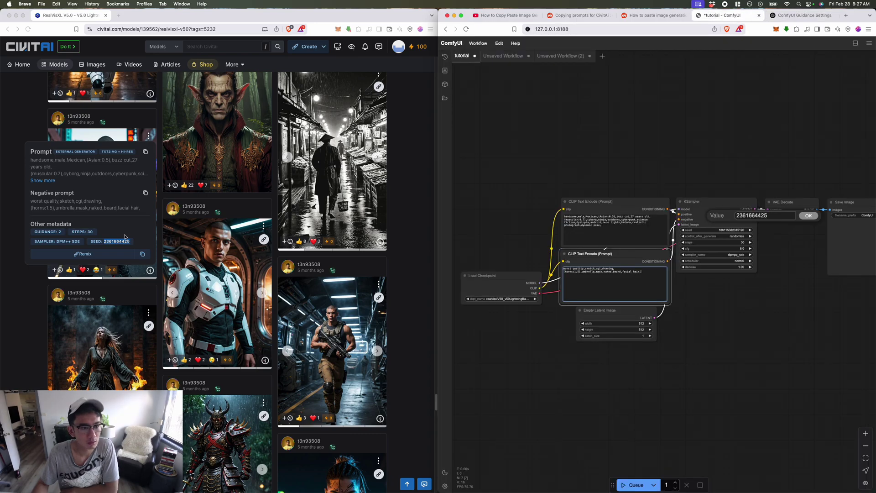
left_click(751, 336)
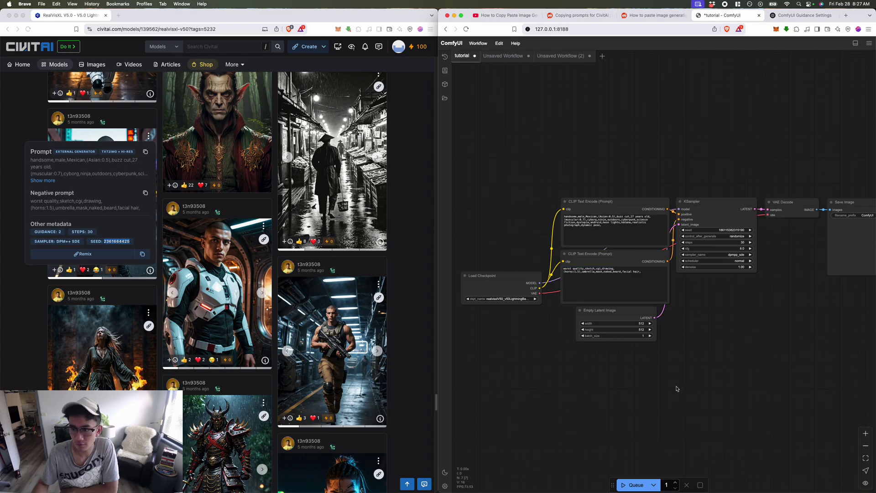
left_click(637, 485)
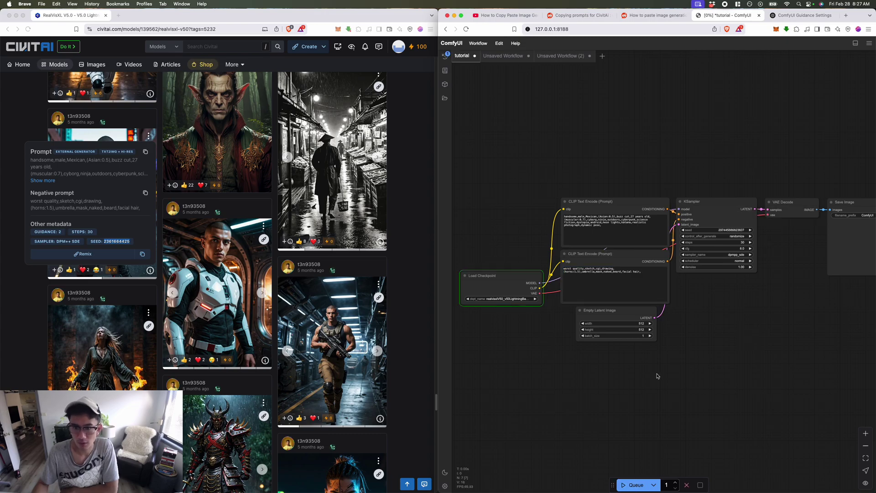
left_click(14, 131)
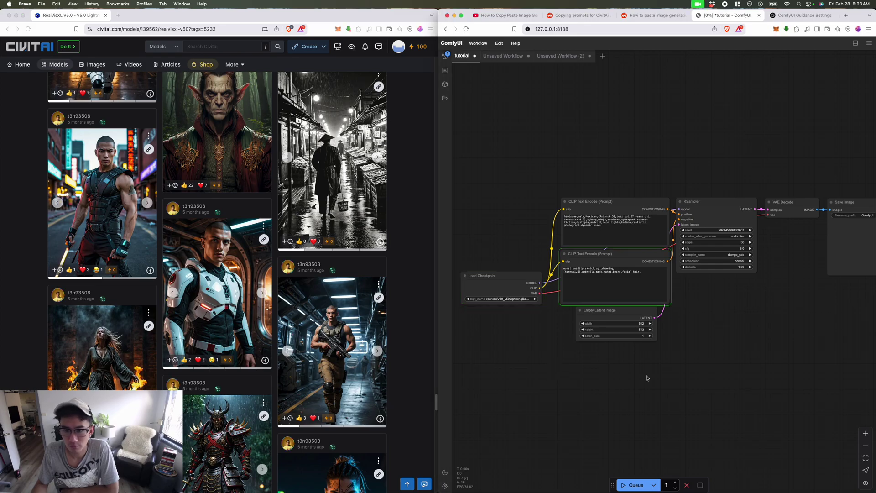
- Examine the generated image in the Save Image node and compare it with the original cyberpunk man image
left_click_drag(644, 374, 626, 376)
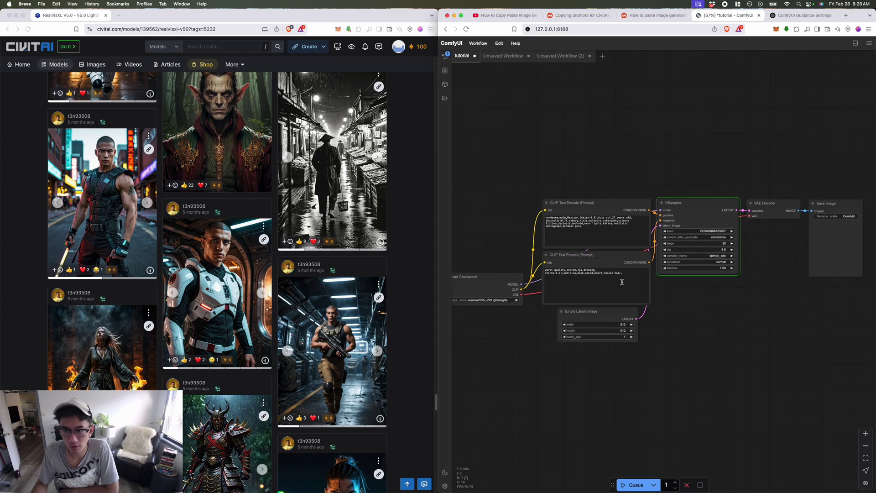
left_click_drag(707, 316, 646, 319)
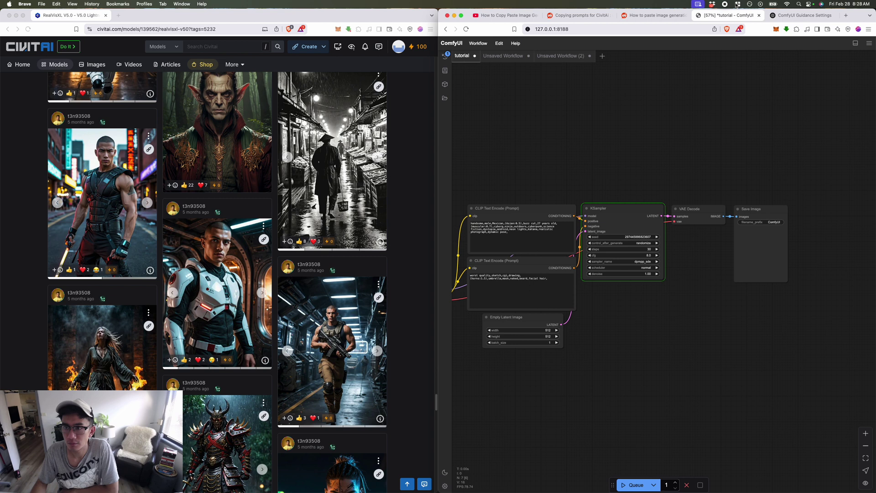
left_click(725, 7)
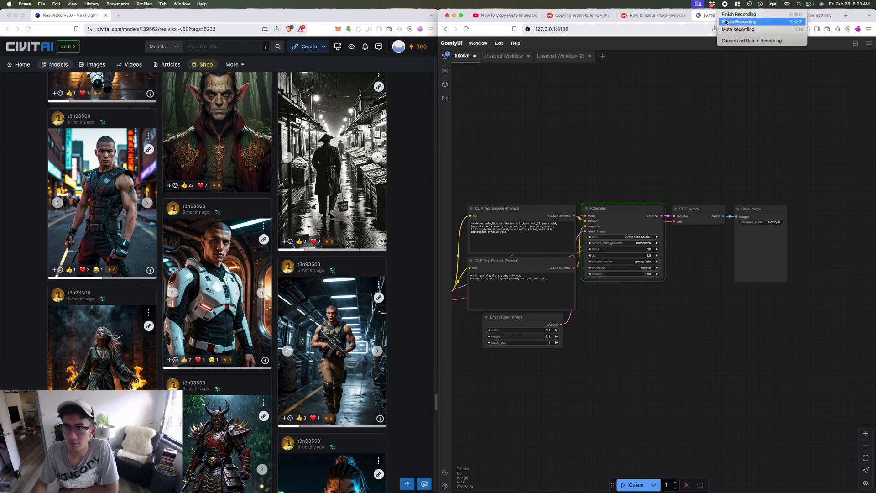
left_click(731, 20)
scroll(806, 328, "up", 5)
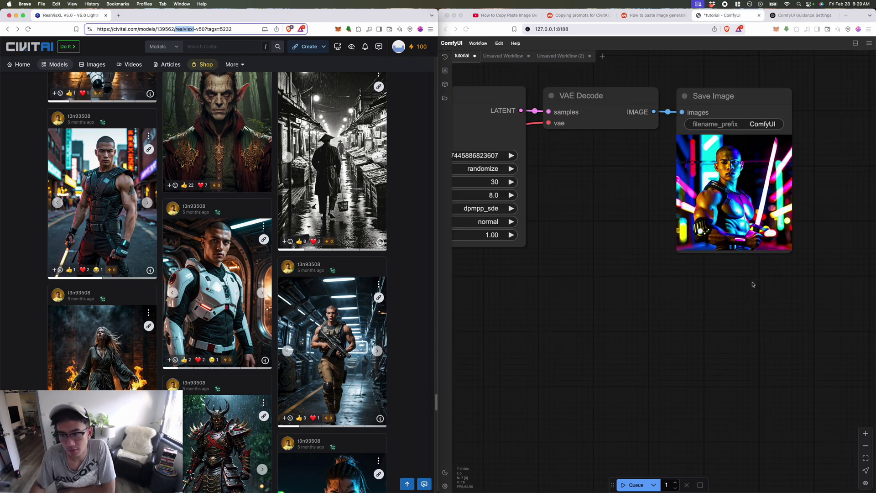
left_click(669, 372)
scroll(690, 345, "up", 1)
left_click_drag(690, 345, 636, 386)
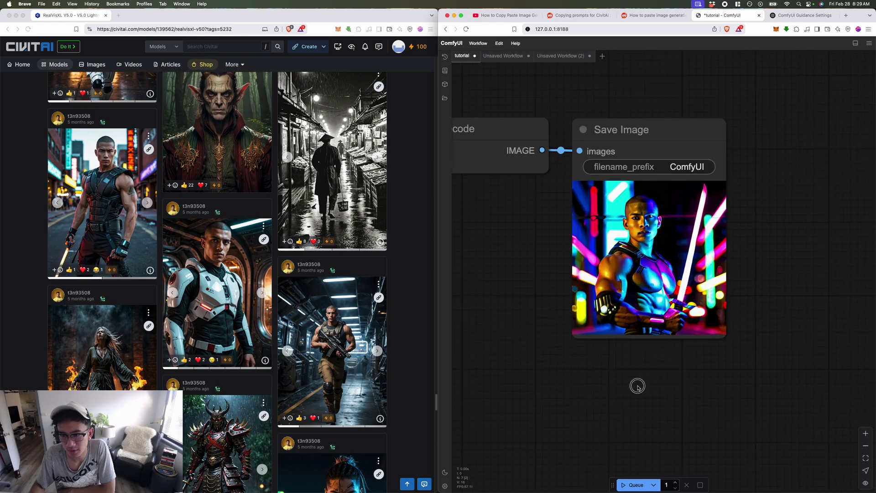
scroll(636, 386, "up", 2)
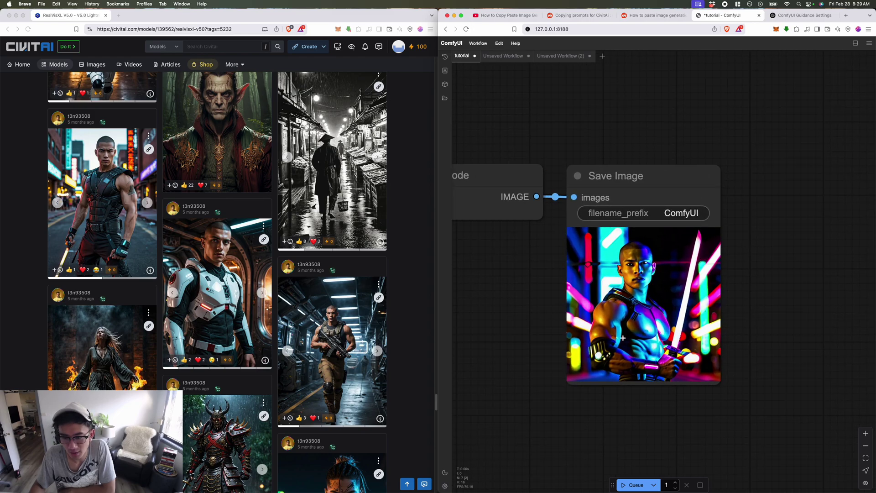
scroll(509, 349, "down", 6)
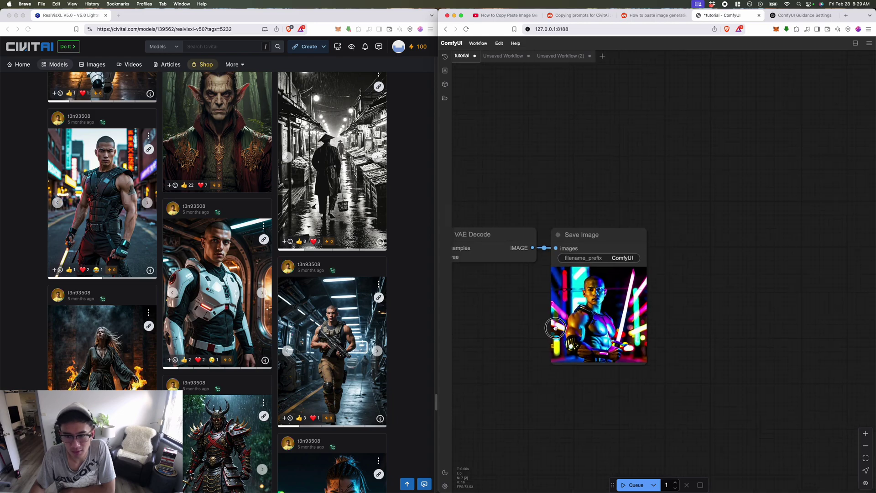
- Check the Load Checkpoint model, then open the RealVisXL page in a new browser tab and highlight its base model
left_click_drag(585, 368, 757, 337)
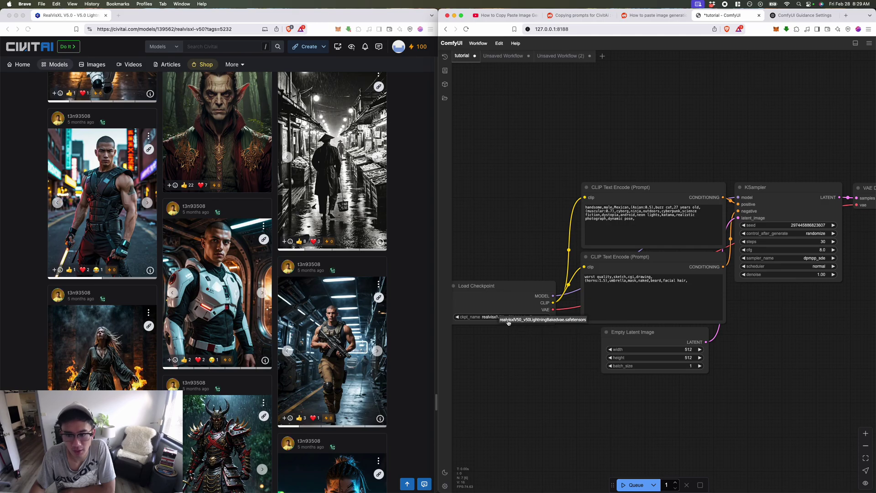
left_click(405, 310)
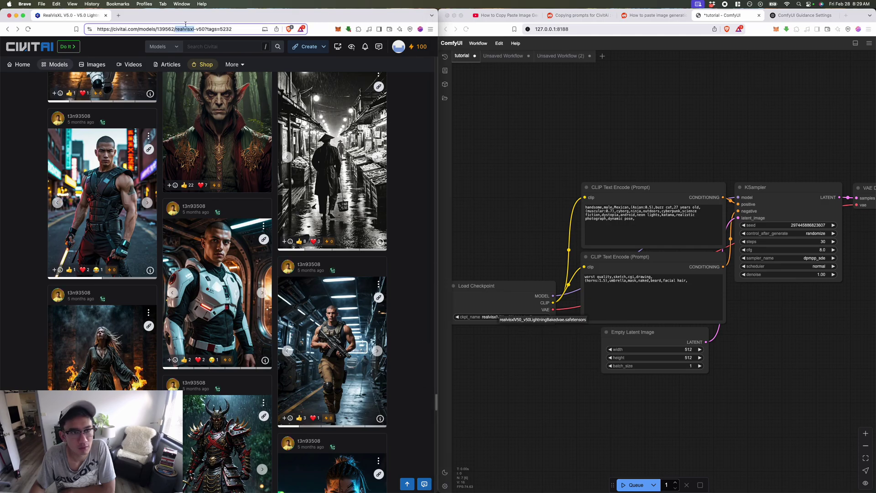
key("super+a")
key("super+c")
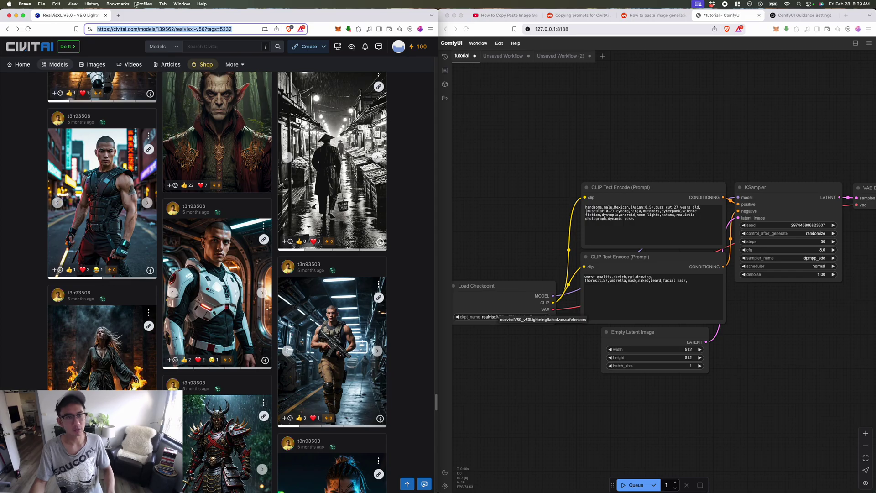
left_click(119, 15)
key("super+v")
key("Return")
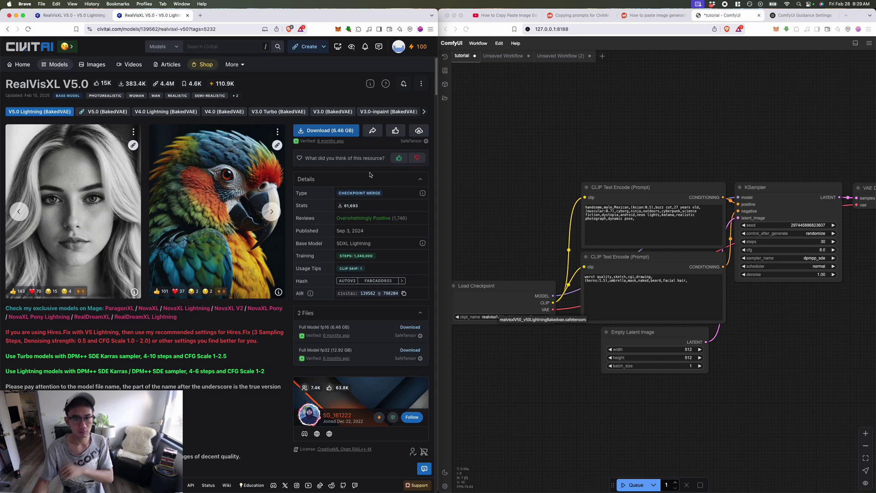
left_click_drag(372, 243, 342, 245)
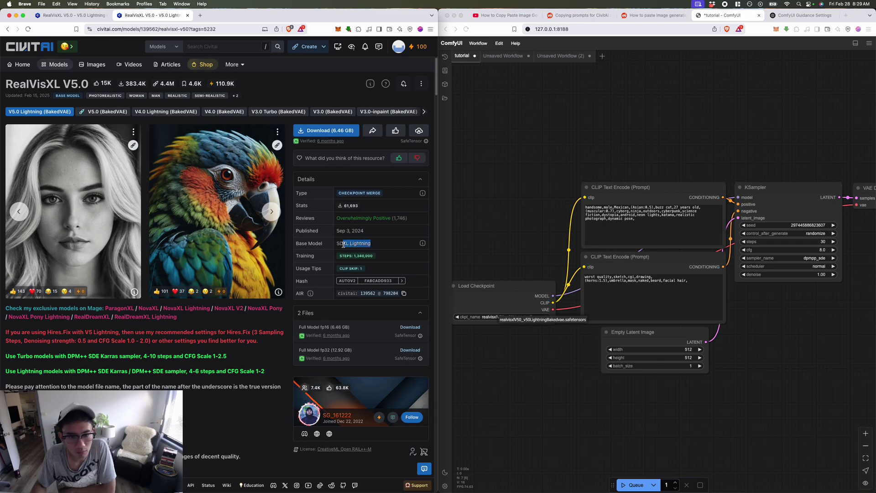
- Return to the Civitai gallery and show the generation data and full prompt of the man in white armour aboard the spaceship
left_click(41, 15)
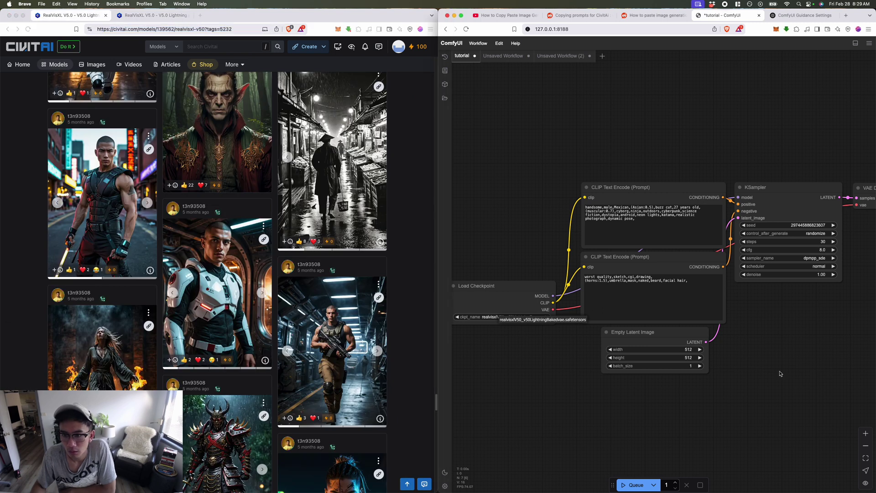
left_click_drag(787, 361, 667, 371)
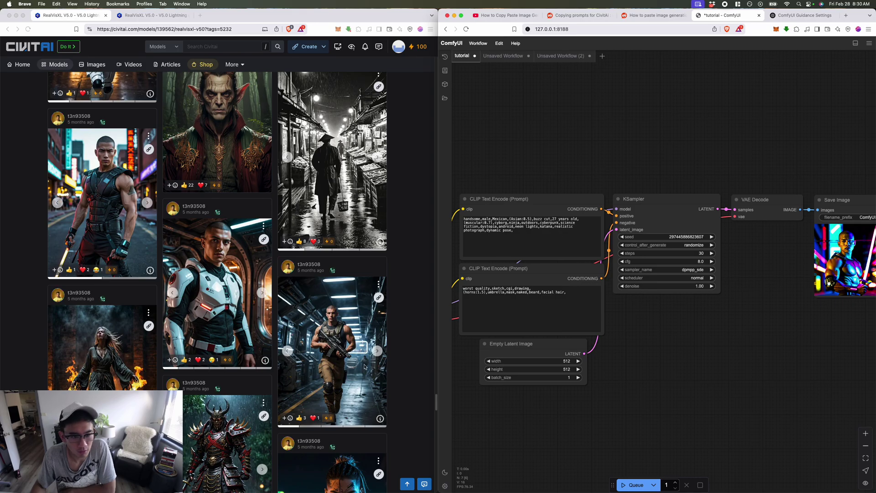
scroll(400, 353, "down", 2)
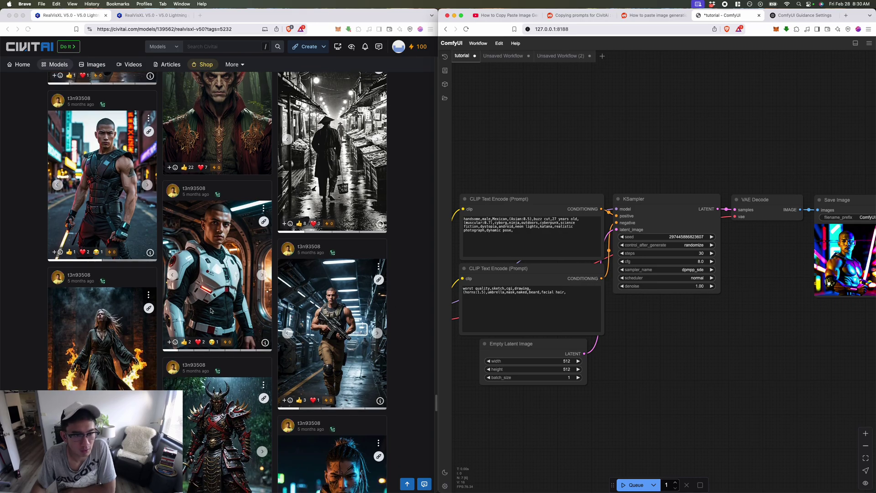
left_click(265, 334)
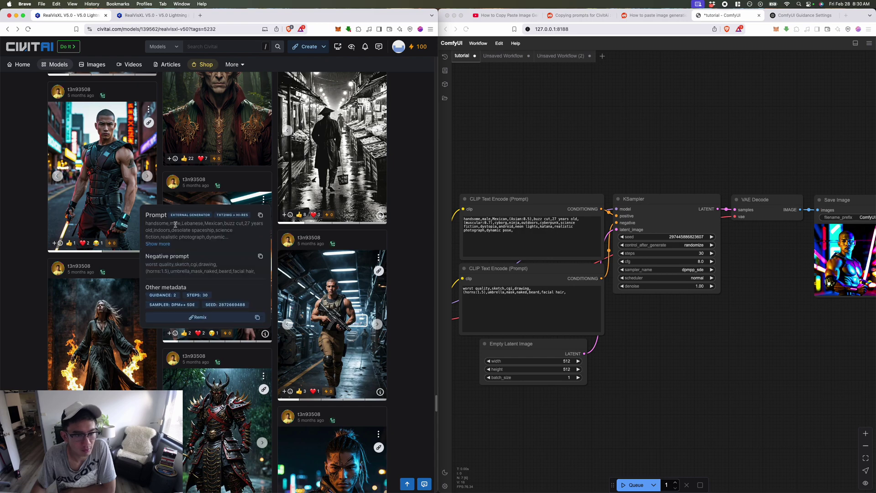
left_click(166, 246)
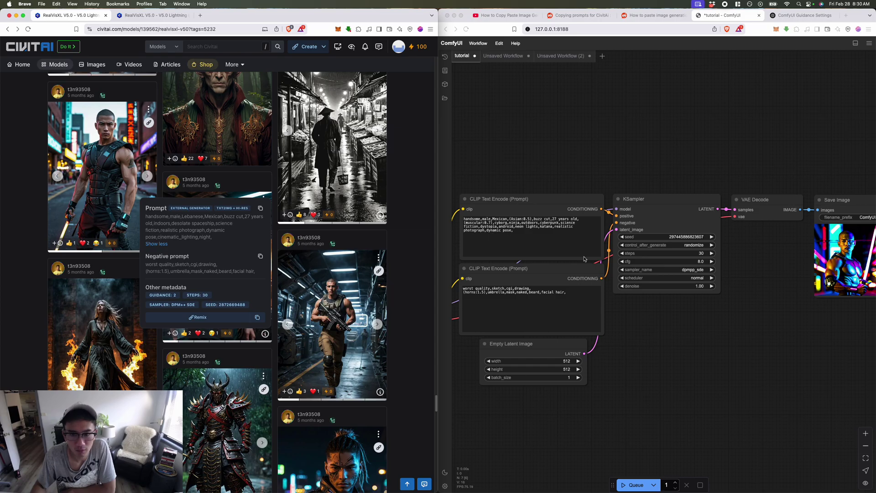
- Remove "neon lights" from the positive prompt in the upper CLIP Text Encode node
left_click(527, 224)
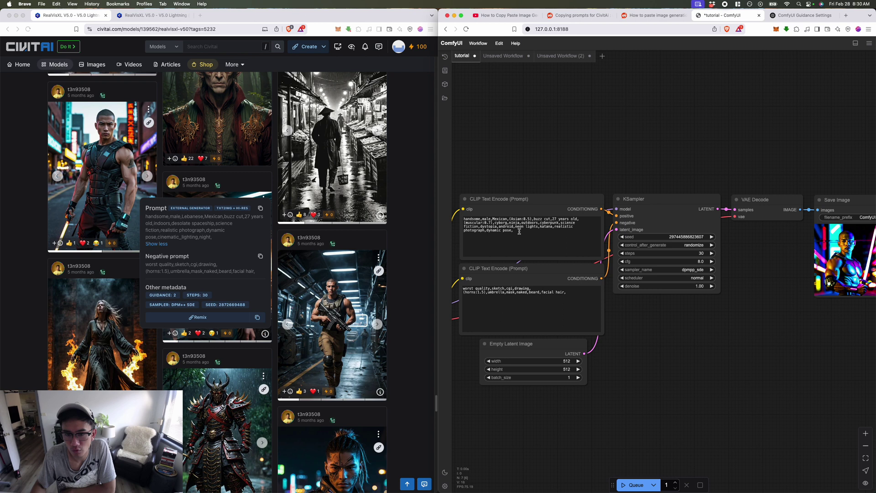
double_click(528, 227)
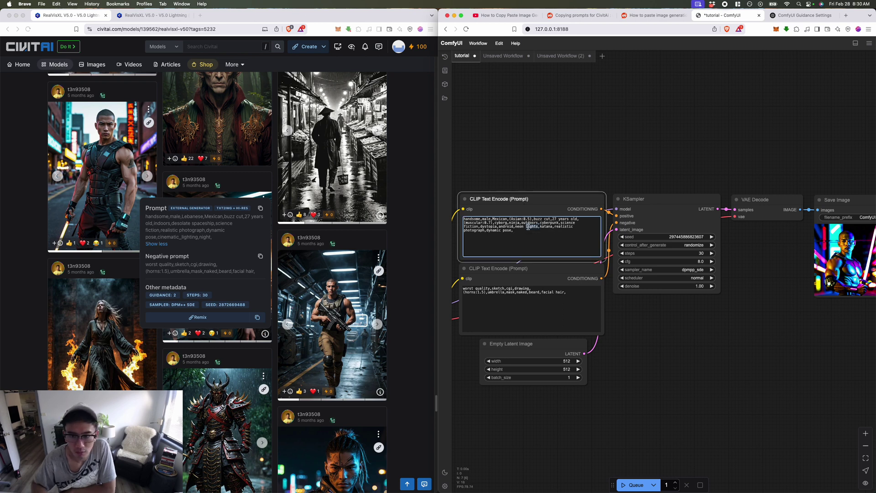
key("BackSpace")
key("BackSpace")
key("BackSpace")
key("BackSpace")
key("BackSpace")
key("BackSpace")
key("BackSpace")
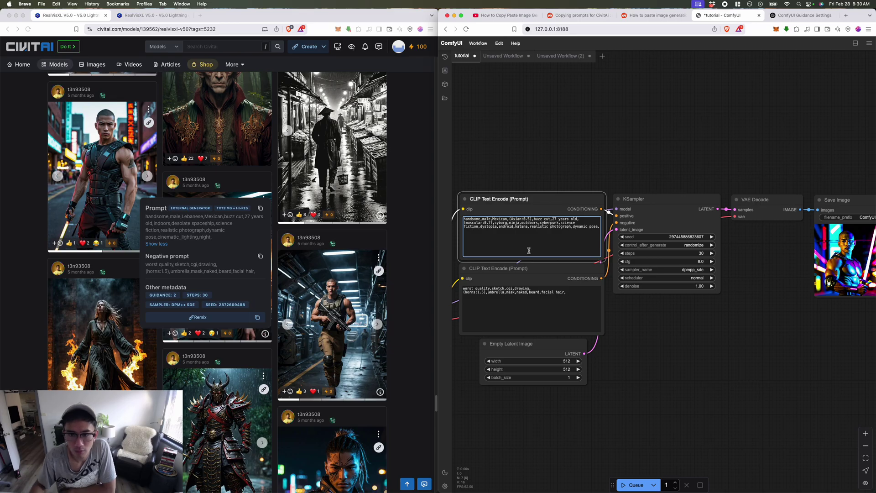
- Copy "cinematic_lighting" from the full Civitai prompt of the man running with a rifle and append it to the positive prompt
left_click(371, 388)
left_click(380, 392)
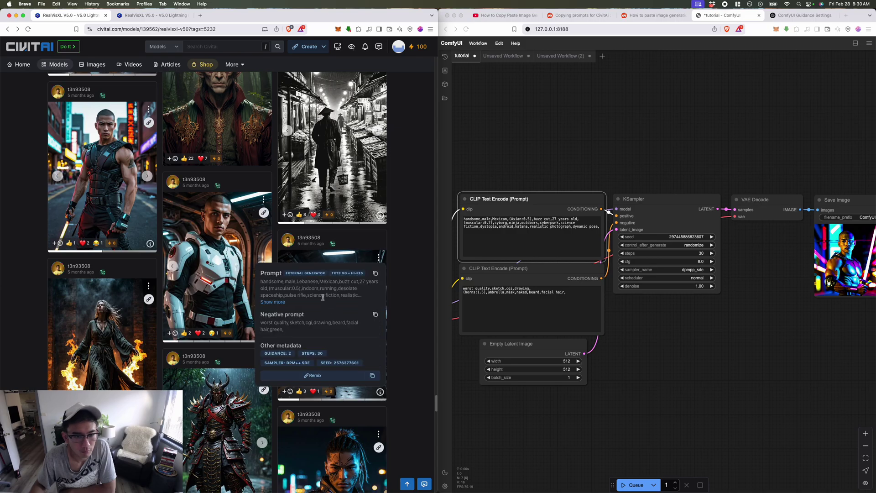
left_click(273, 302)
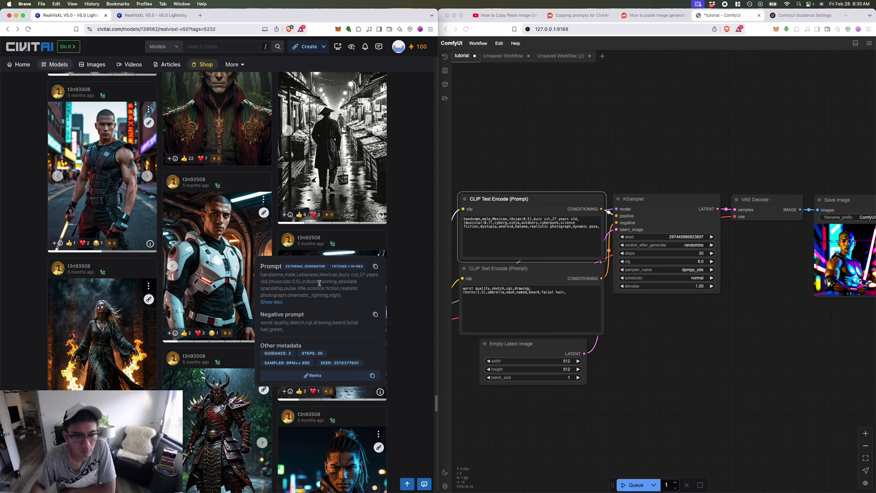
double_click(300, 296)
key("super+c")
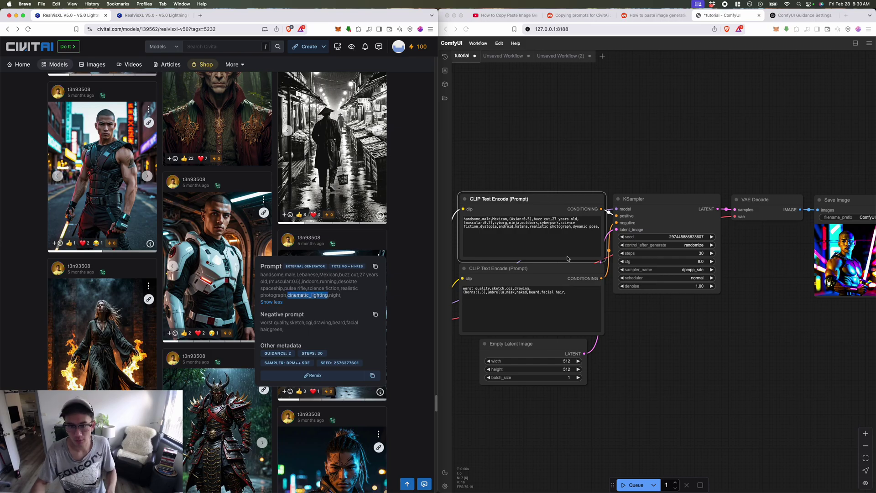
left_click(568, 249)
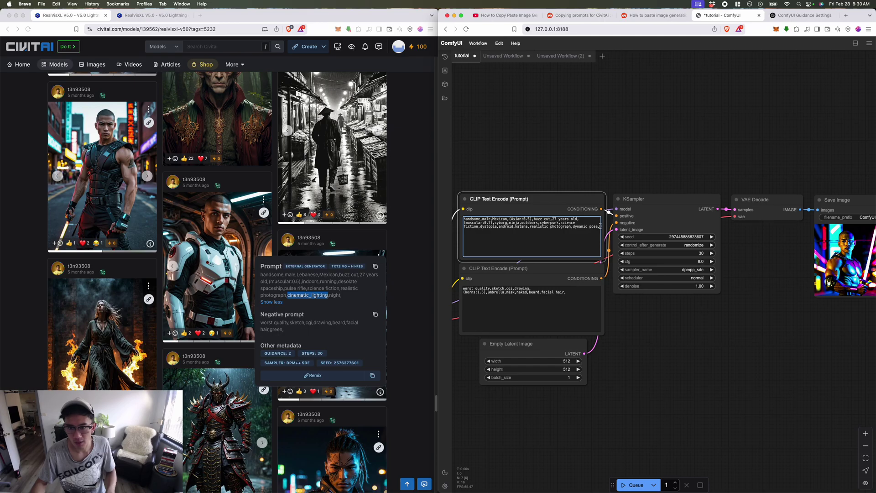
key("super+v")
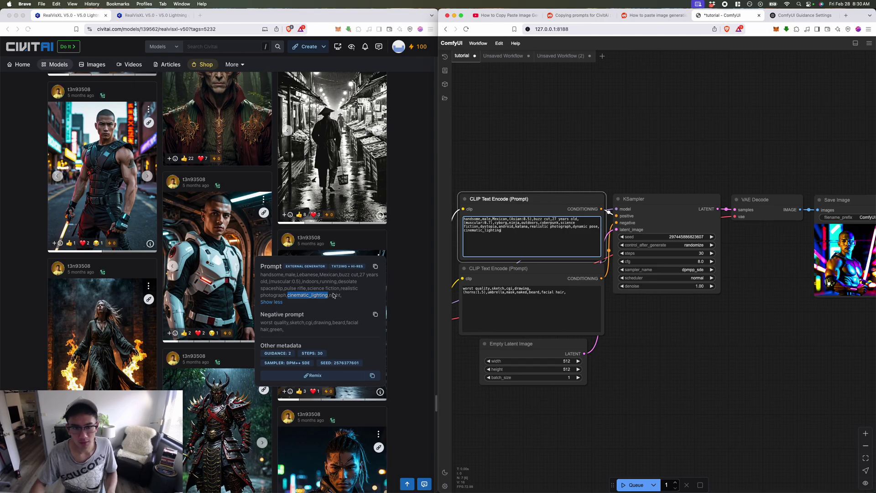
- Copy "night" from the same Civitai prompt and add it, after a comma, to the end of the positive prompt
double_click(334, 295)
key("super+c")
left_click(504, 236)
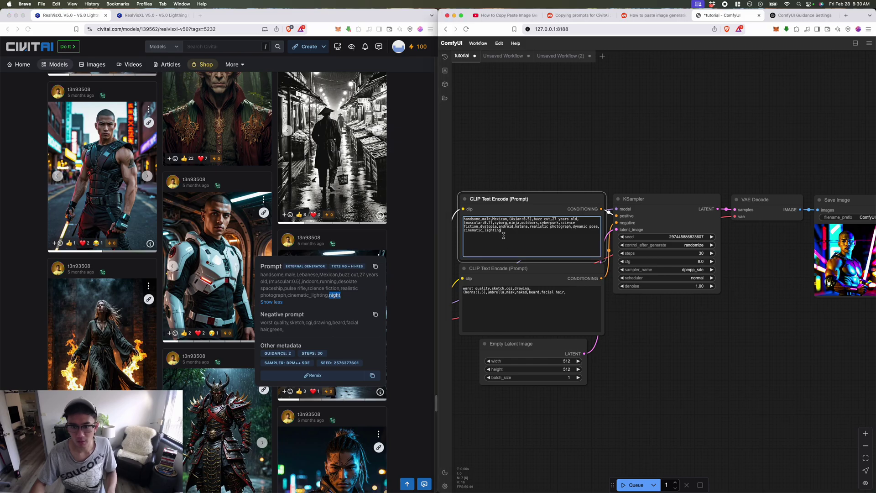
type(",")
key("super+v")
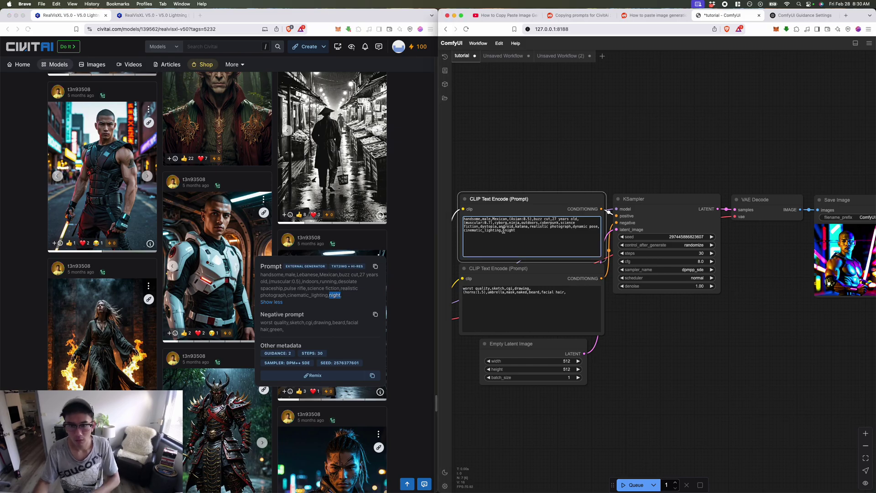
left_click(504, 232)
- Delete the terms "android" and "katana" from the positive prompt
double_click(506, 226)
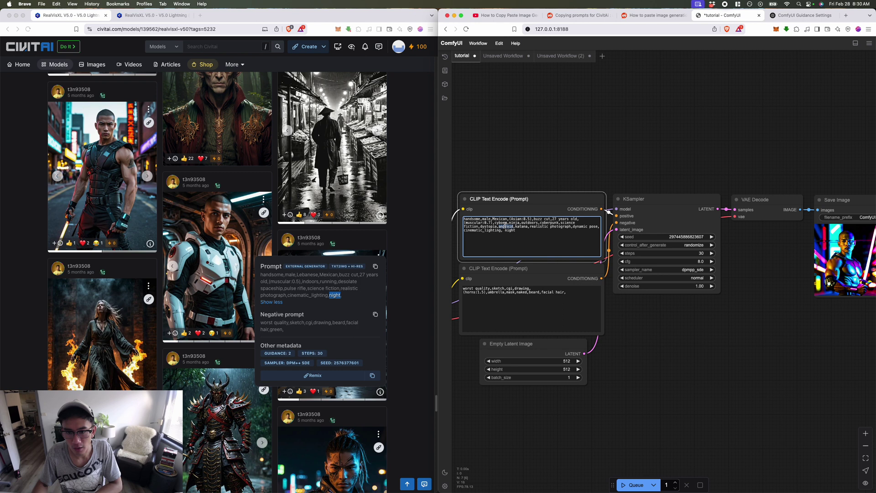
key("BackSpace")
key("BackSpace")
double_click(502, 227)
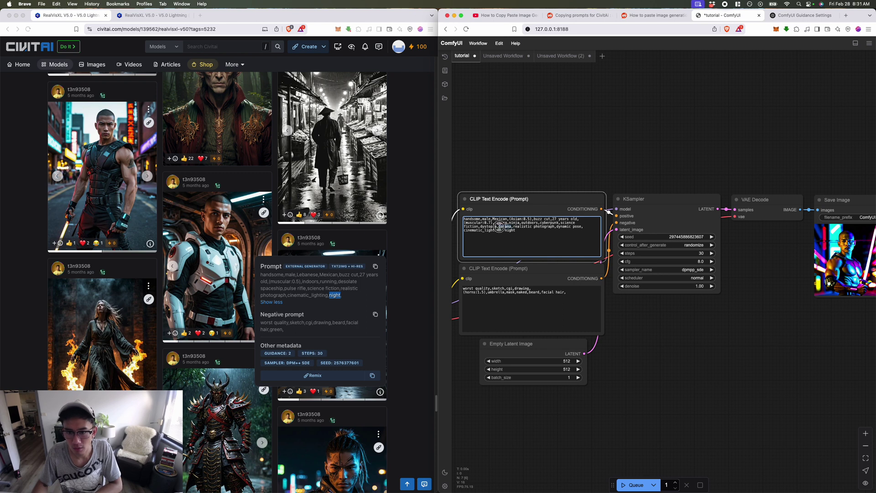
key("BackSpace")
key("BackSpace")
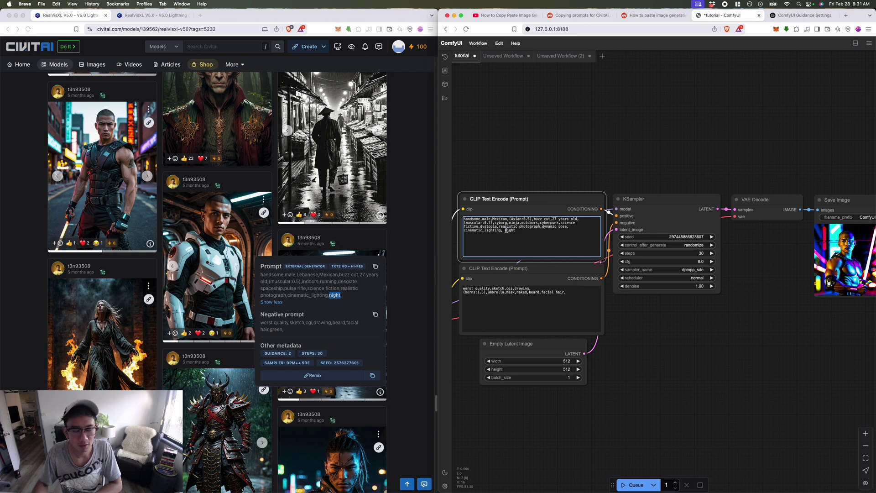
- Delete the terms "cyberpunk" and "ninja" from the positive prompt
double_click(550, 222)
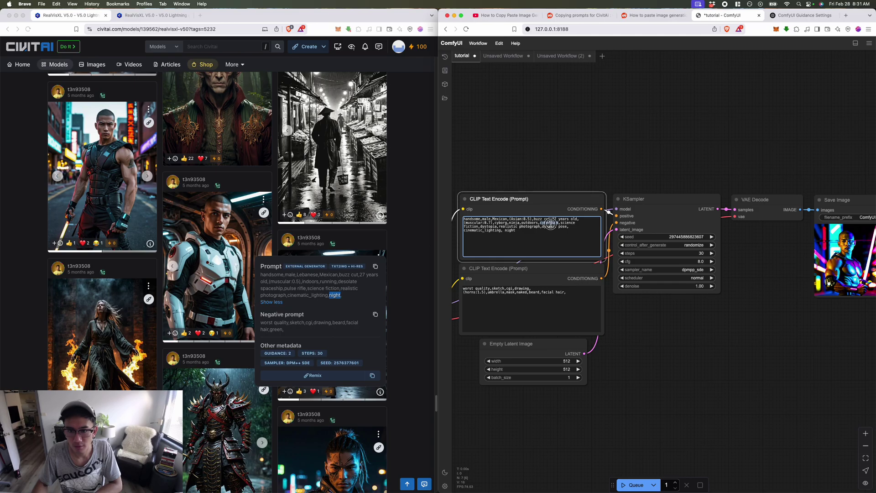
key("BackSpace")
key("BackSpace")
double_click(513, 223)
key("BackSpace")
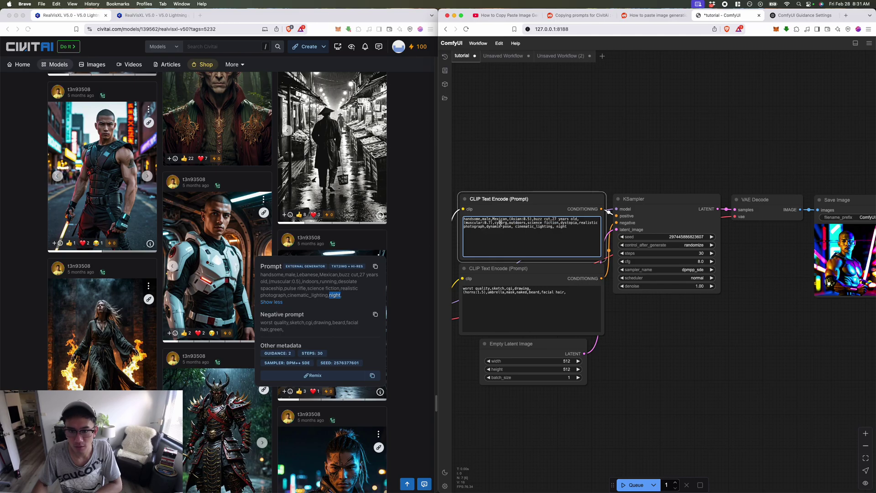
- Delete the terms "cyborg" and "science fiction" from the positive prompt
double_click(500, 223)
key("BackSpace")
key("BackSpace")
double_click(522, 223)
key("BackSpace")
key("Delete")
key("Delete")
key("Delete")
key("Delete")
key("Delete")
key("Delete")
key("Delete")
key("Delete")
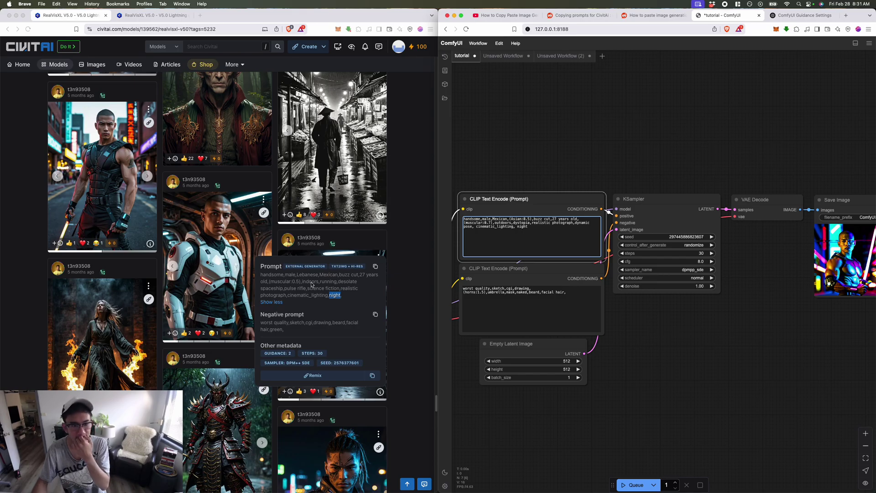
- Find the sunset waterfall image in the Civitai gallery and show its generation data with the full prompt
scroll(419, 356, "down", 5)
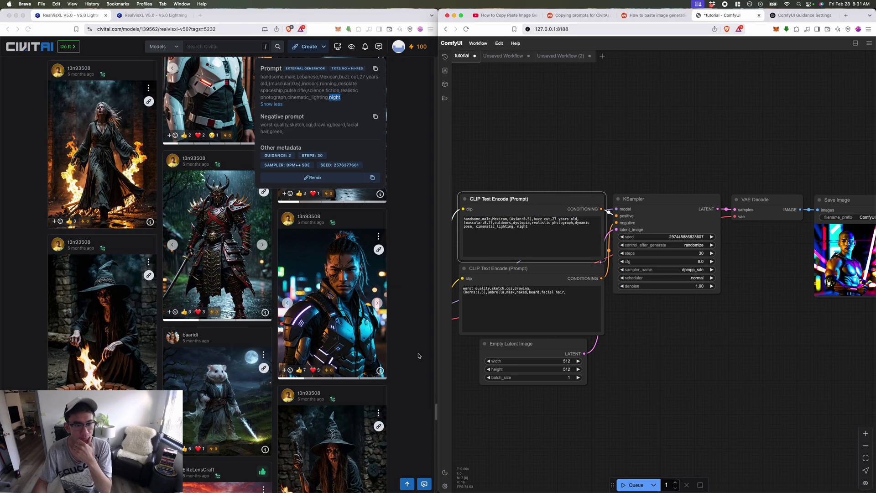
scroll(418, 356, "down", 12)
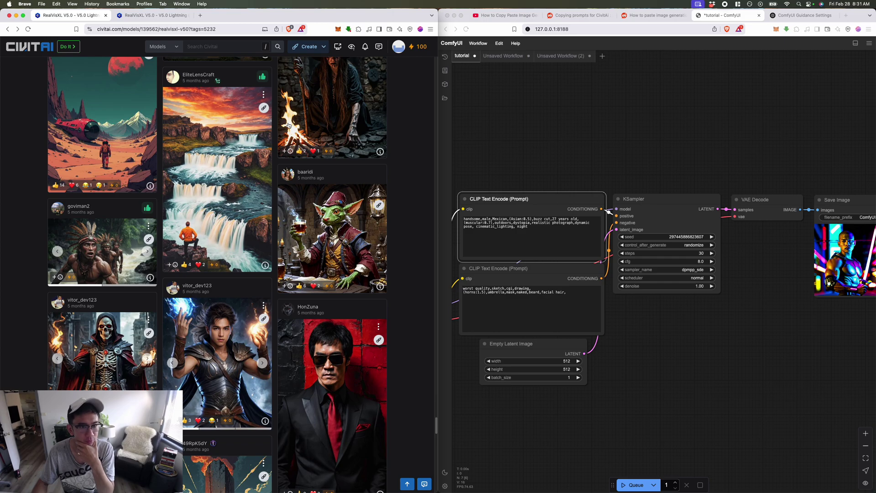
left_click(265, 266)
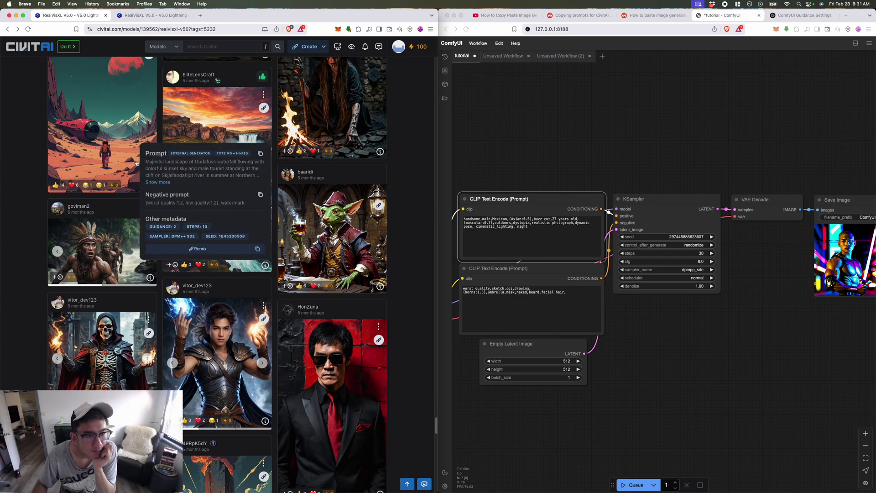
left_click(162, 183)
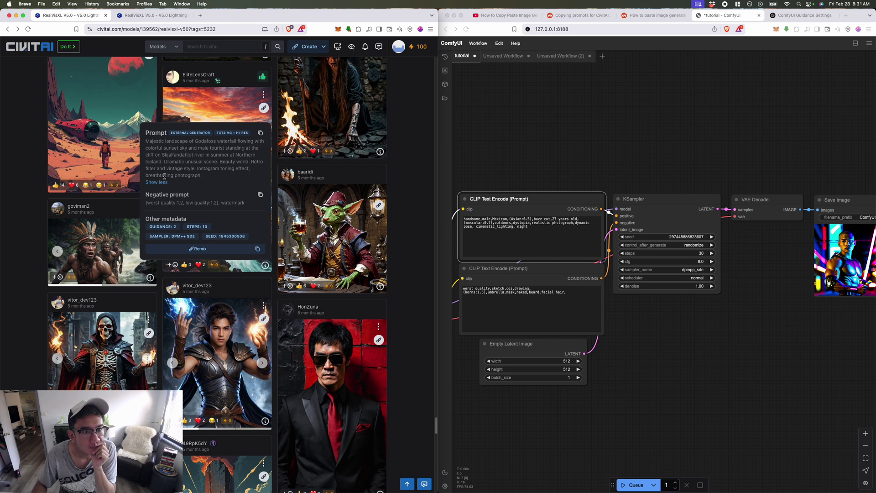
- Copy "breathtaking photograph" from the waterfall prompt into the positive prompt and add "DJing infront of a crowd at a festival"
left_click_drag(165, 176, 201, 176)
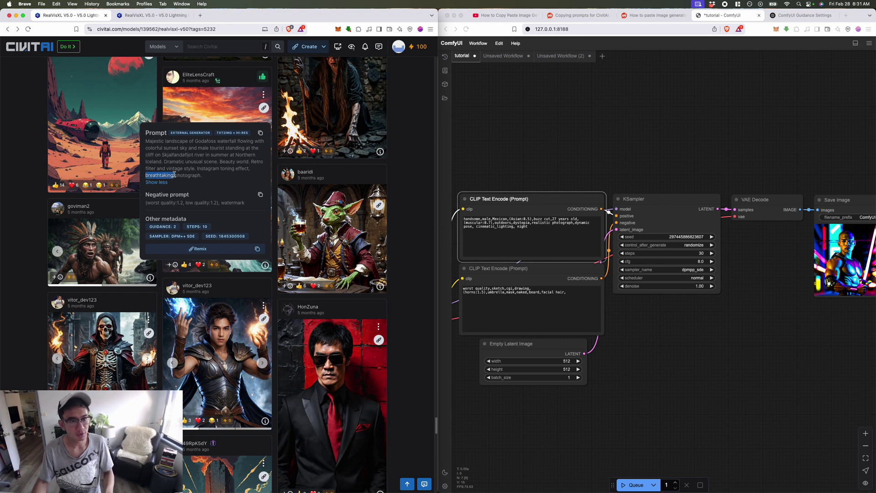
left_click(502, 226)
left_click(525, 230)
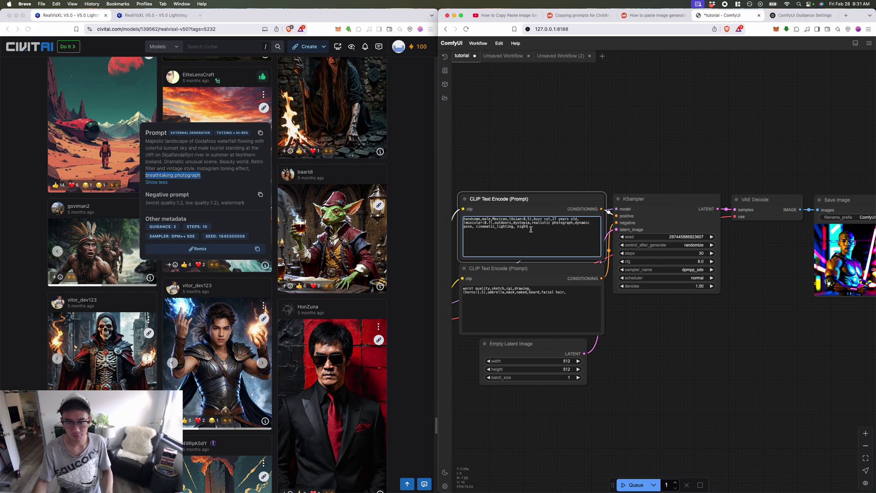
type(",")
key("super+v")
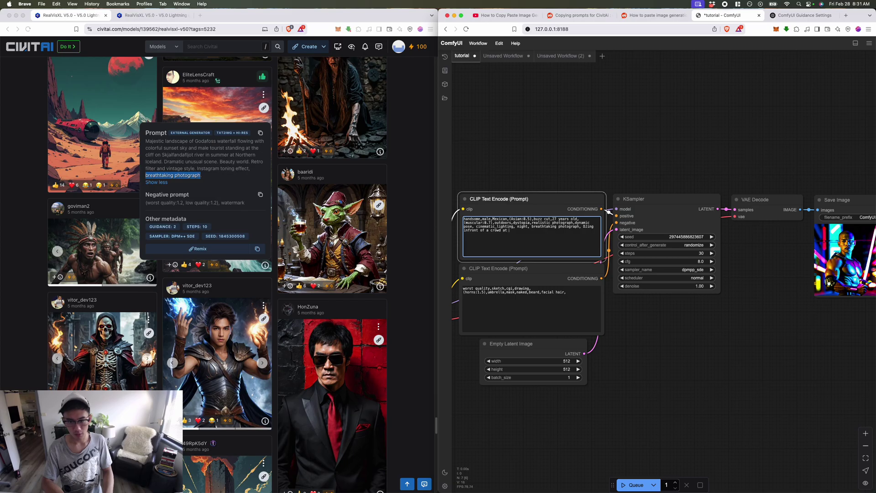
type("l")
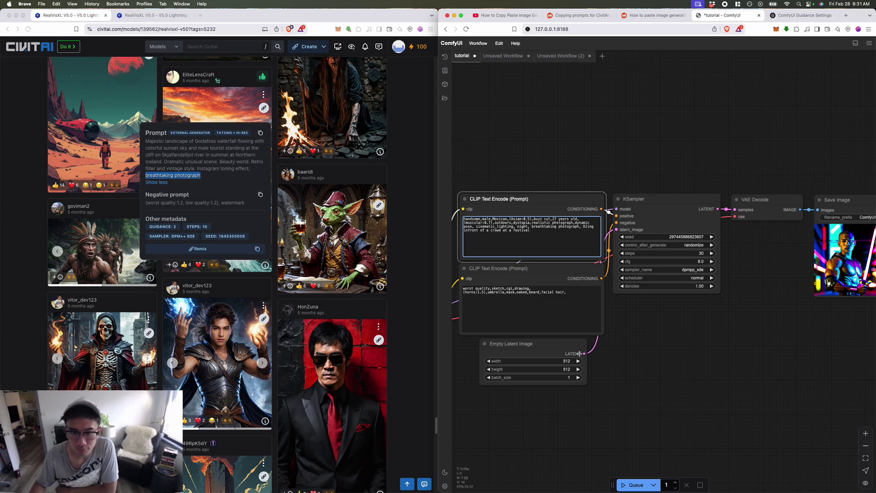
- Queue the tutorial workflow to generate an image from the edited positive prompt
left_click(584, 295)
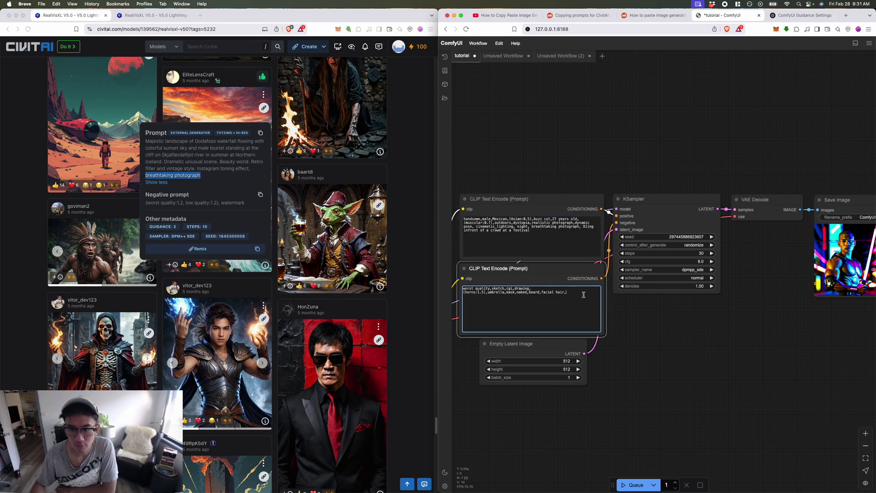
left_click(654, 486)
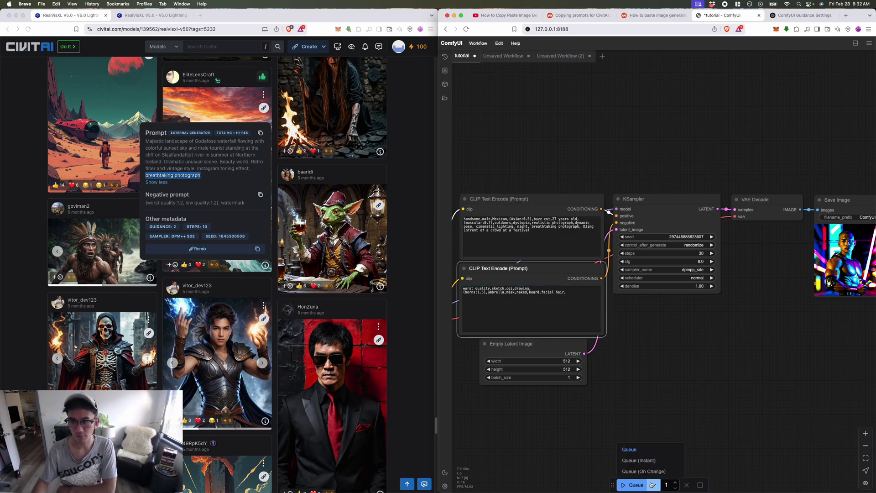
left_click(641, 485)
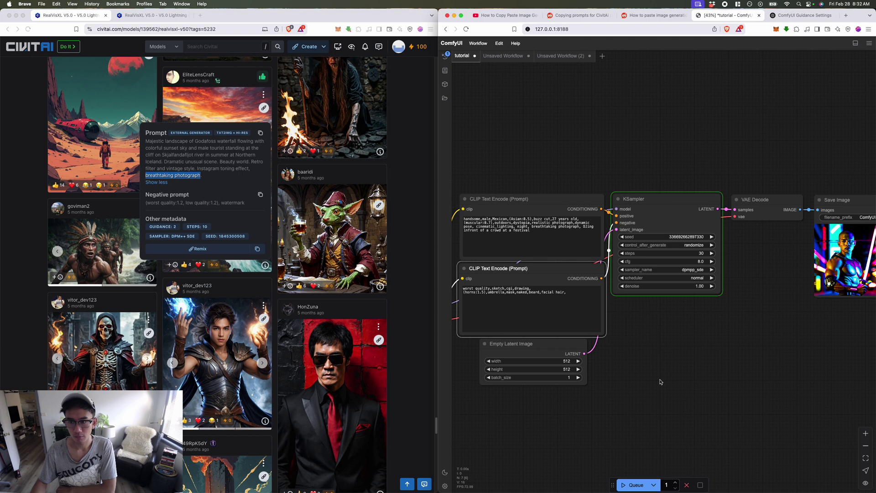
left_click(726, 4)
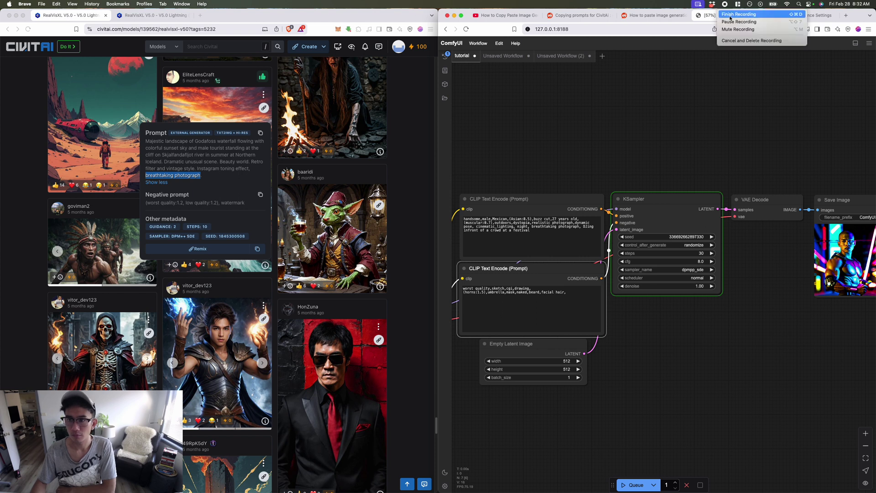
left_click(733, 22)
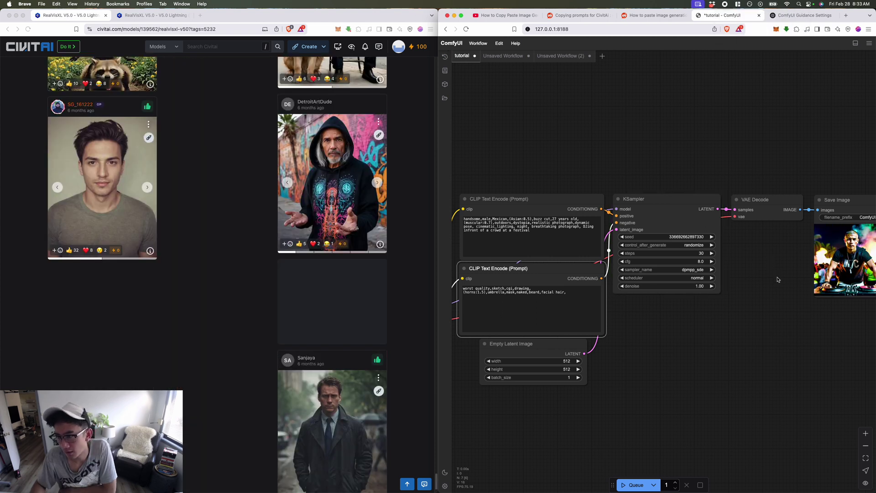
- Examine the generated DJ image in the Save Image node, then review the sampler, prompt and checkpoint nodes that produced it
scroll(778, 280, "up", 10)
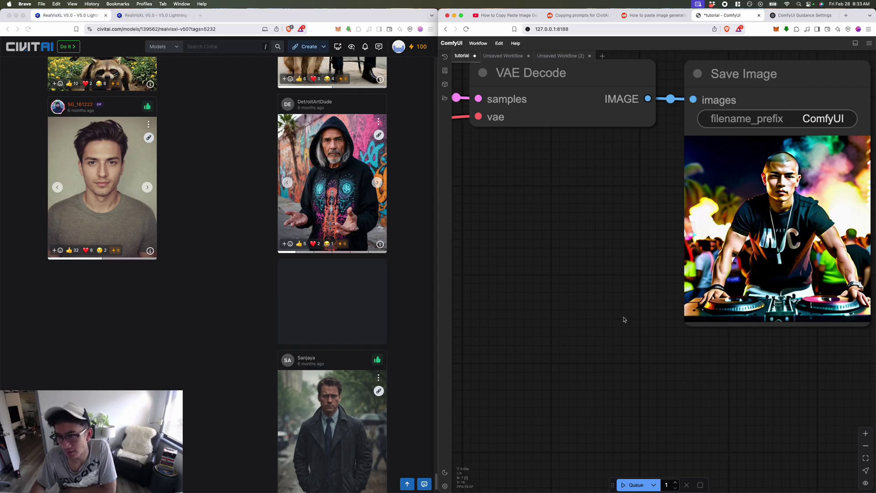
scroll(625, 319, "down", 5)
scroll(593, 339, "up", 4)
scroll(730, 327, "left", 5)
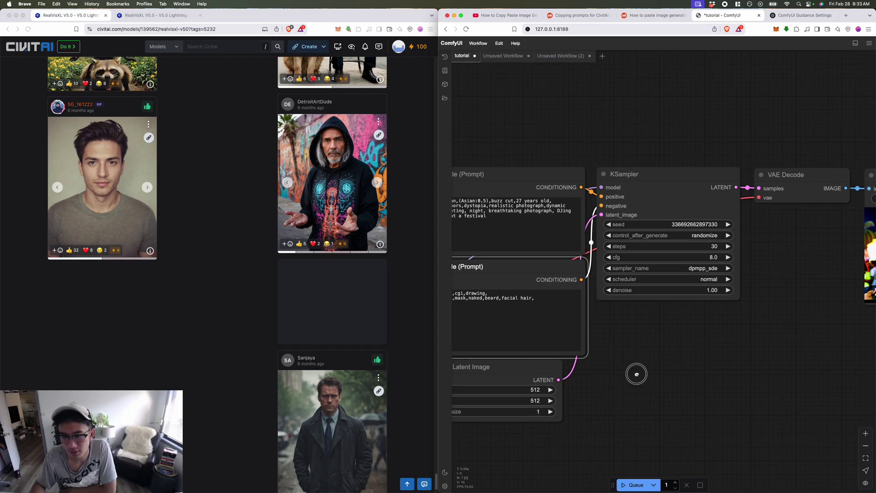
scroll(637, 375, "down", 4)
scroll(733, 365, "left", 4)
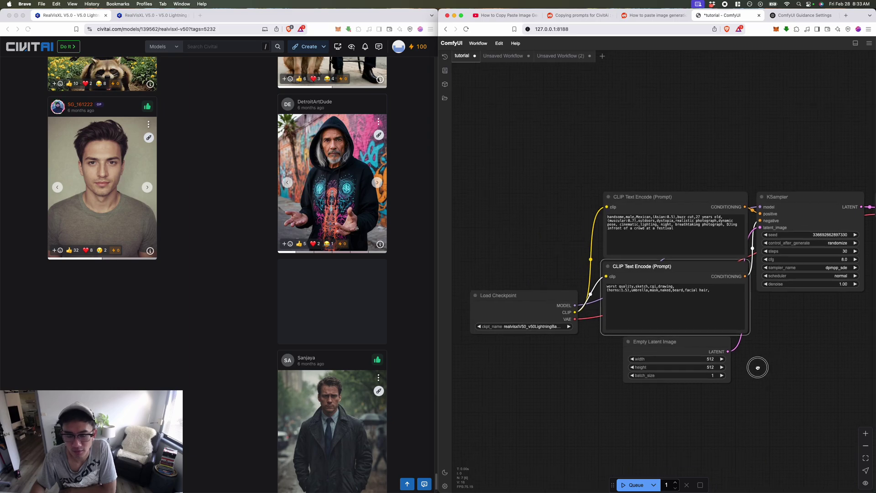
left_click_drag(758, 368, 728, 352)
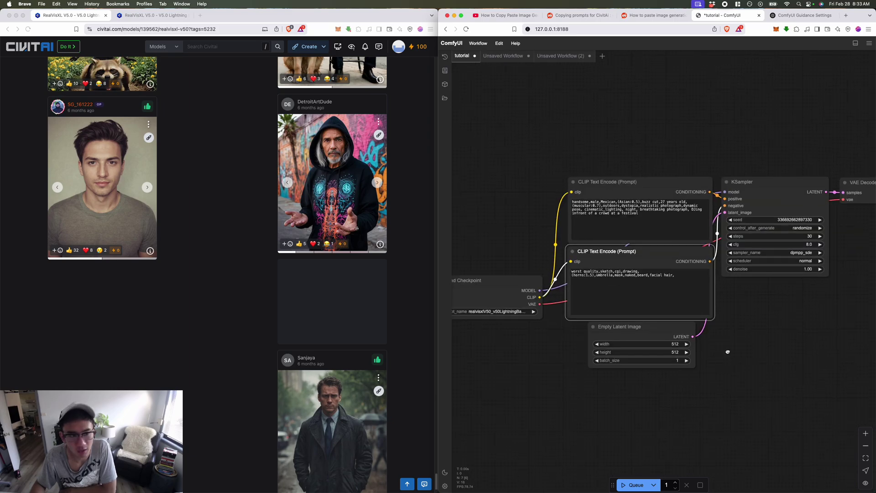
- Show the generation data of the portrait of the young man in a t-shirt in the Civitai gallery
left_click(148, 128)
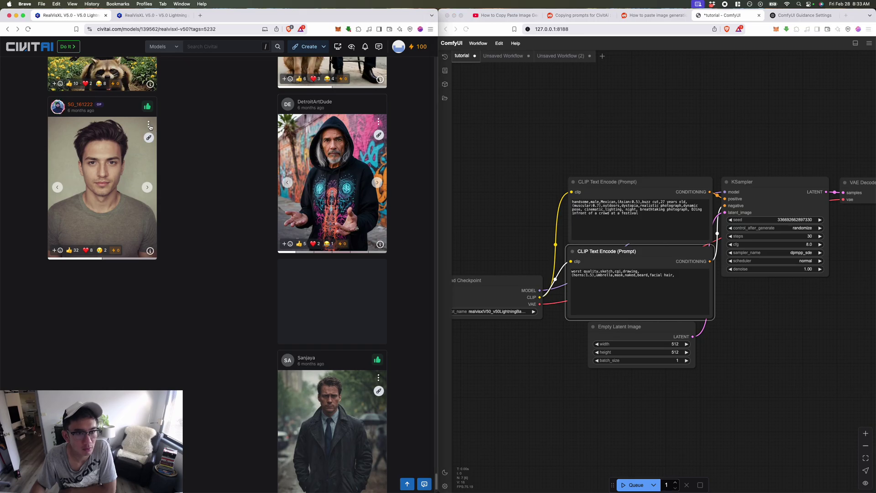
left_click(149, 126)
left_click(150, 251)
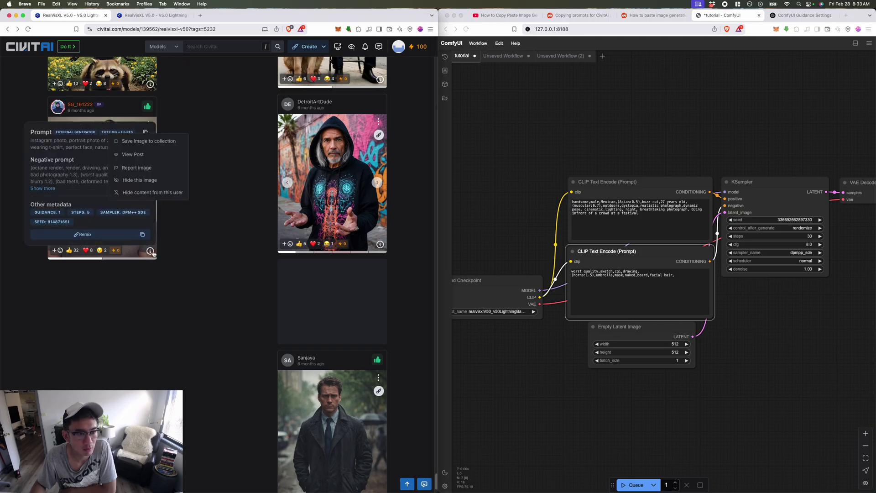
- Copy "natural skin, film grain" from the t-shirt portrait's prompt to the end of the positive prompt and remove "buzz cut" from it
left_click(101, 157)
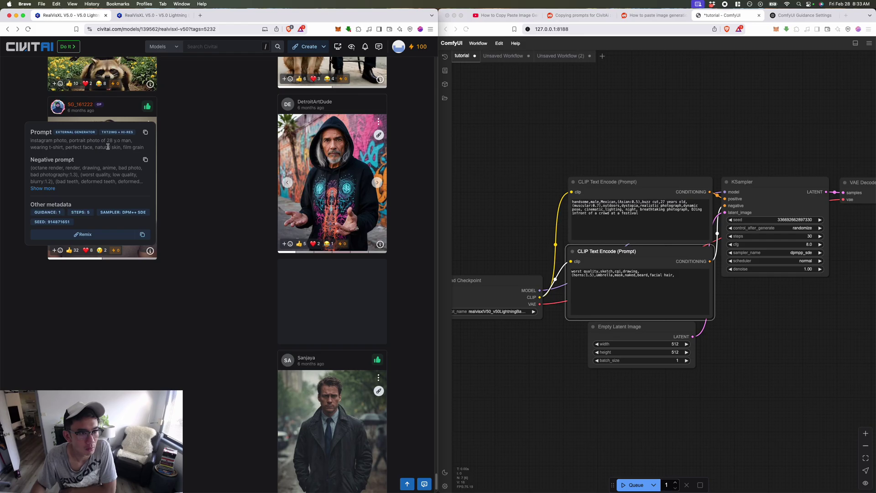
left_click_drag(146, 149, 96, 148)
key("super+c")
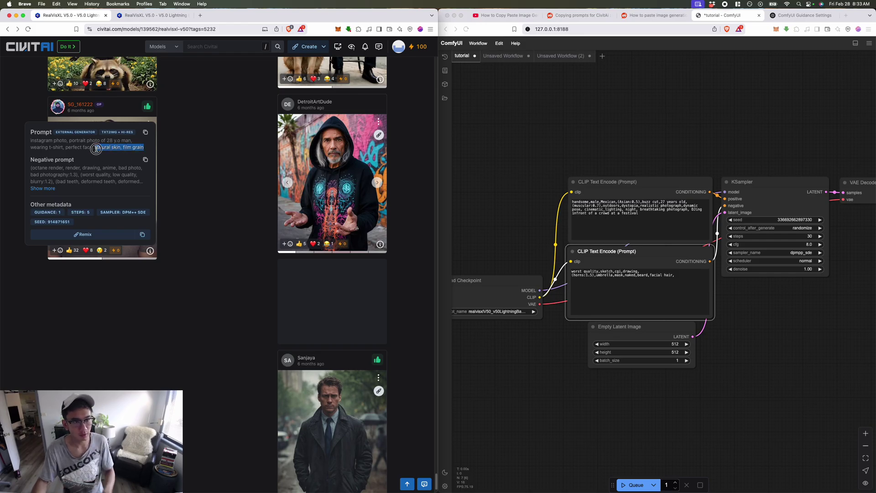
left_click(648, 216)
type(",")
key("super+v")
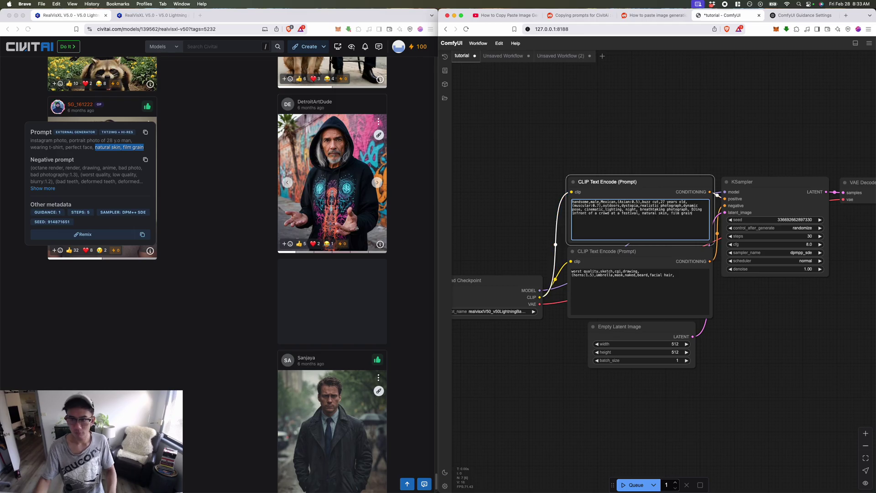
double_click(648, 201)
key("BackSpace")
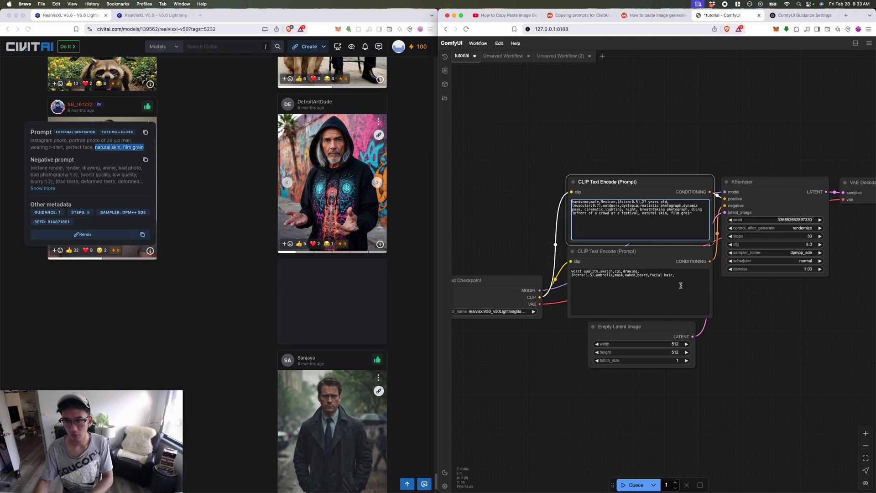
- Queue the tutorial workflow with the edited positive prompt and examine the generated DJ image in the Save Image node
left_click_drag(854, 341, 753, 322)
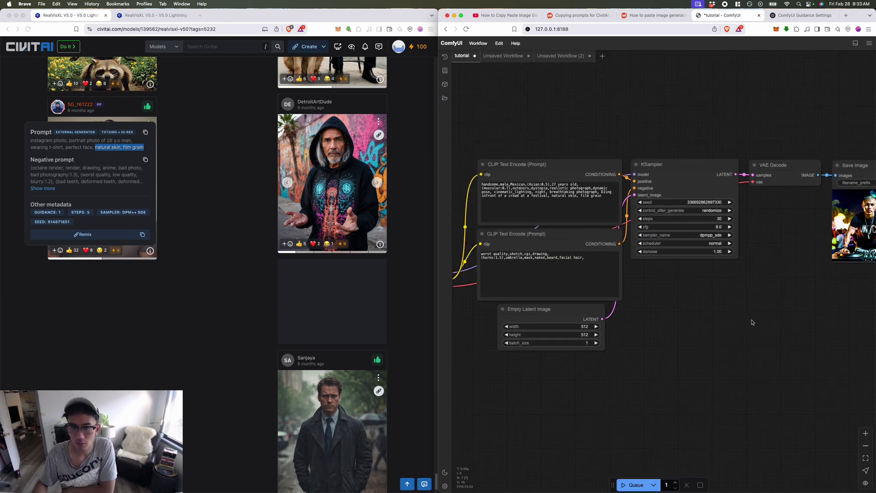
left_click(634, 485)
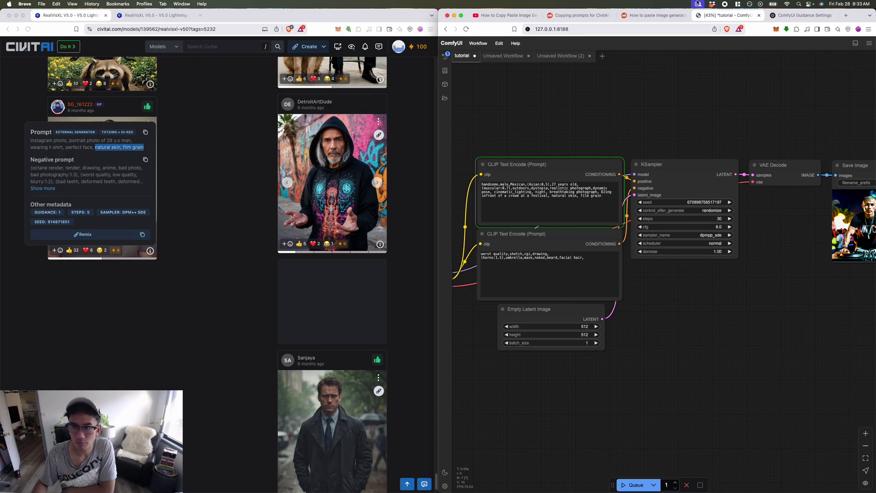
left_click(726, 4)
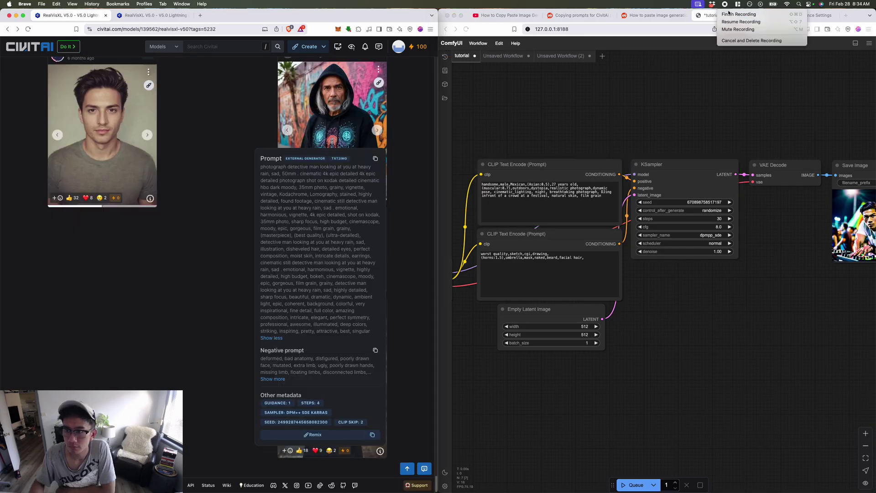
left_click(671, 298)
scroll(753, 280, "up", 5)
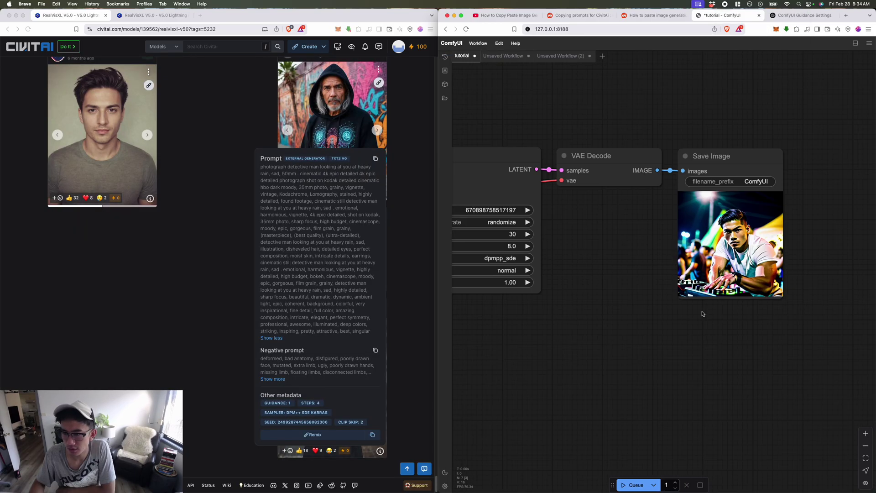
scroll(667, 343, "up", 5)
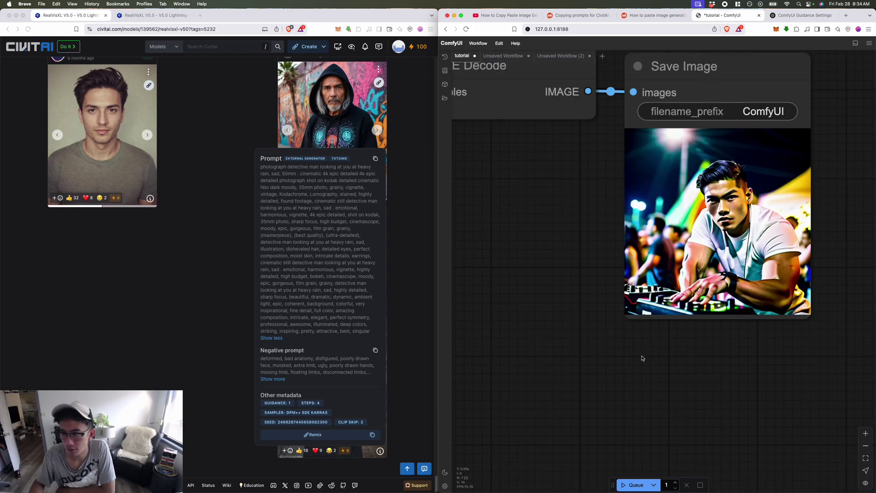
scroll(643, 358, "down", 10)
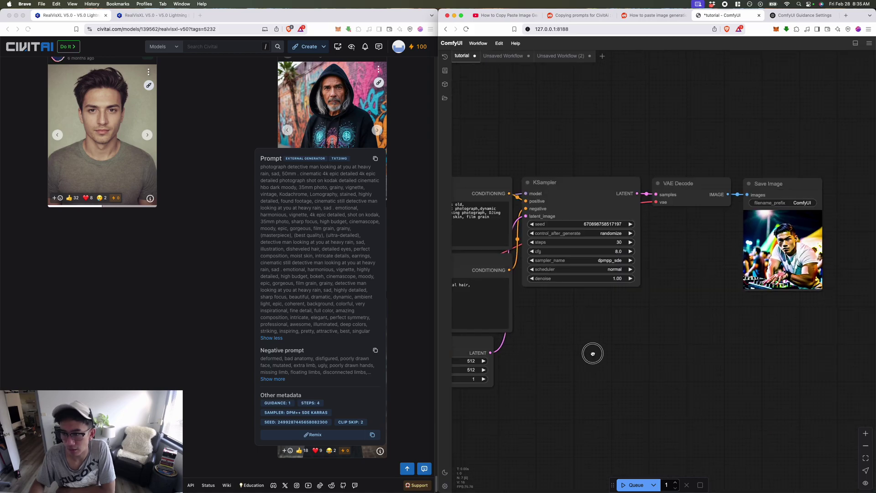
- Append the passage from "50mm . cinematic 4k epic detailed" through "cinematic still" in the detective man's Civitai prompt to the positive prompt
scroll(683, 345, "down", 3)
scroll(683, 344, "up", 2)
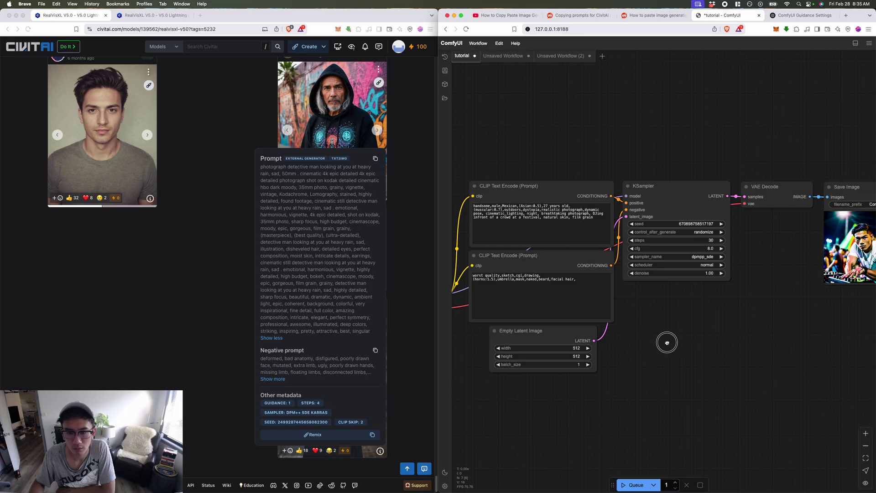
left_click_drag(671, 341, 673, 342)
left_click(286, 175)
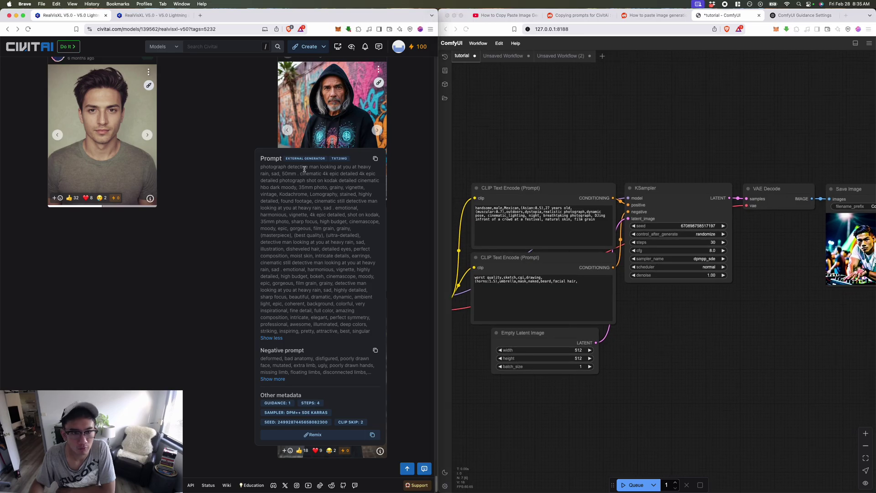
left_click_drag(282, 174, 346, 199)
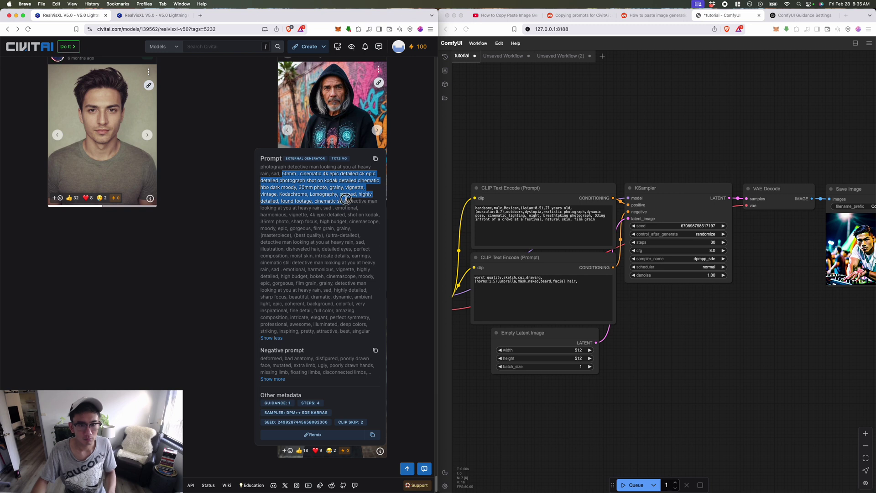
left_click(408, 239)
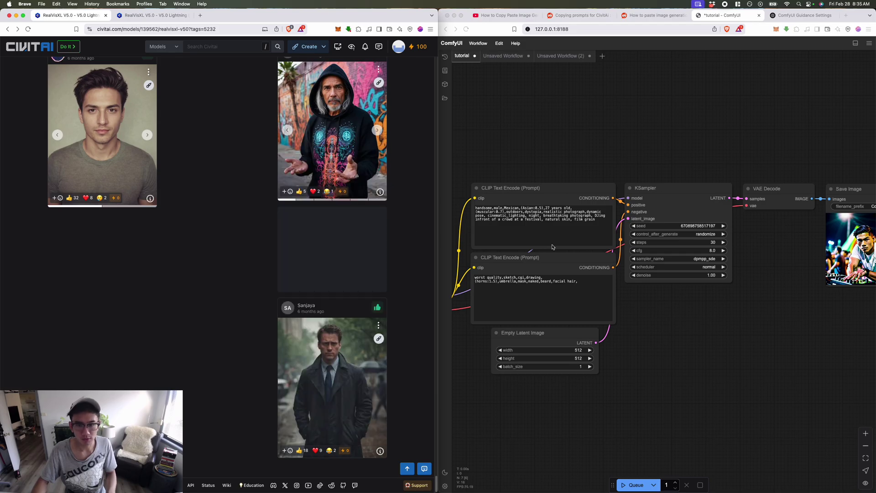
left_click(575, 232)
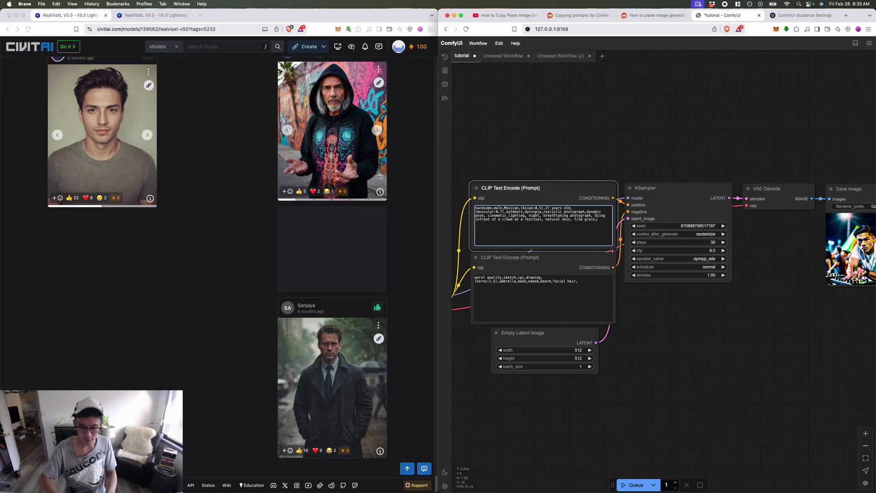
type(", 50mm . cinematic 4k epic detailed 4k epic detailed photograph shot on kodak detailed cinematic hbo dark moody, 35mm photo, grainy, vignette, vintage, Kodachrome, Lomography, stained, highly detailed, found footage, cinematic still")
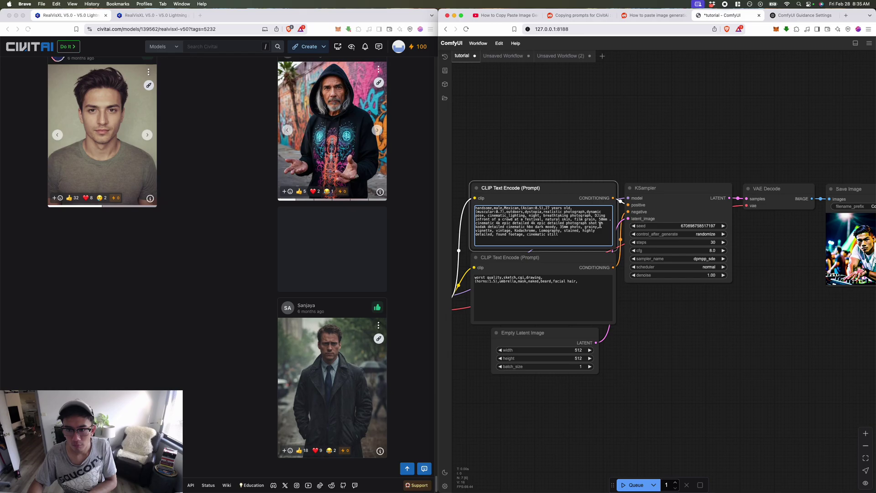
- Queue the tutorial workflow to generate an image with the added cinematic film wording
left_click(634, 484)
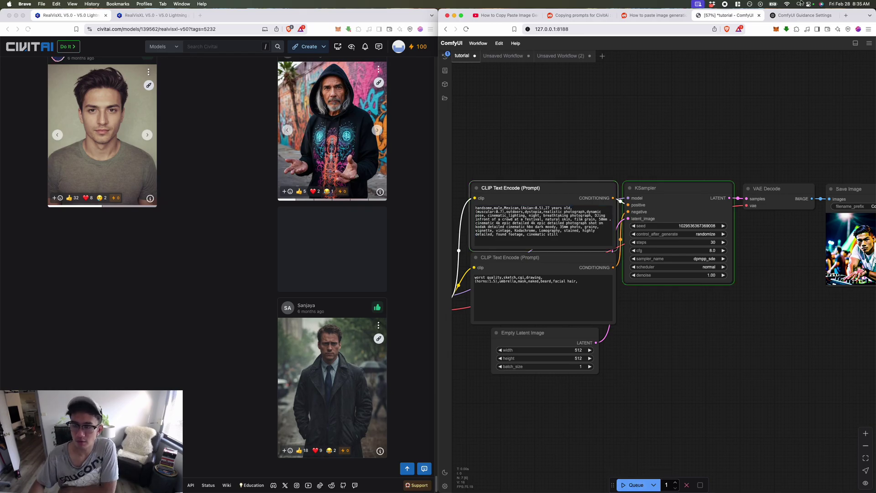
left_click(729, 4)
left_click(740, 23)
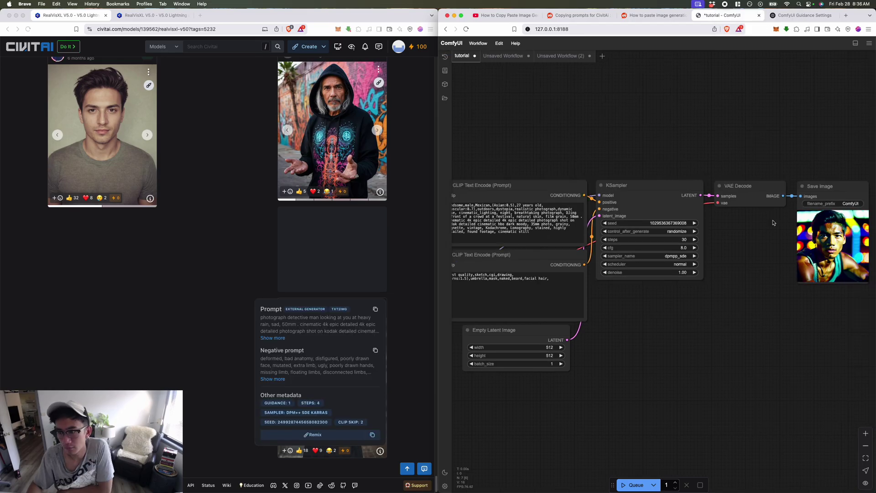
- Examine the generated portrait in the Save Image node up close, then review the KSampler settings that produced it
left_click_drag(836, 281, 665, 293)
scroll(665, 293, "up", 8)
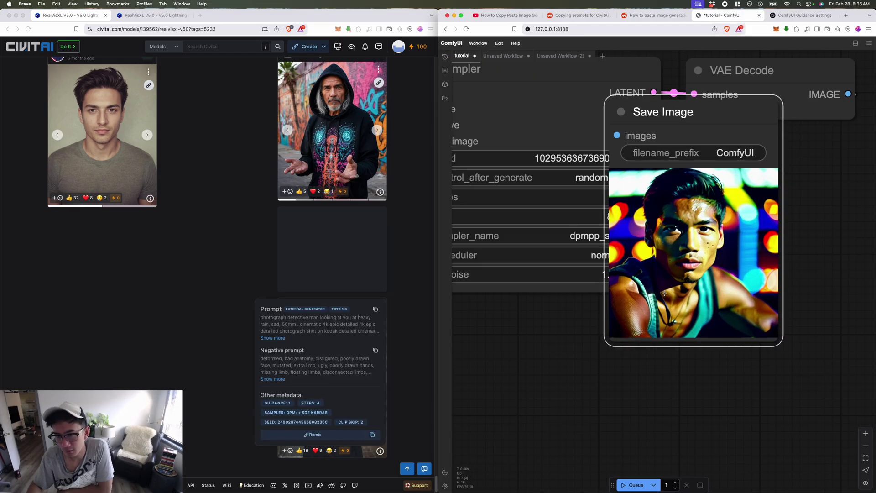
scroll(669, 295, "down", 8)
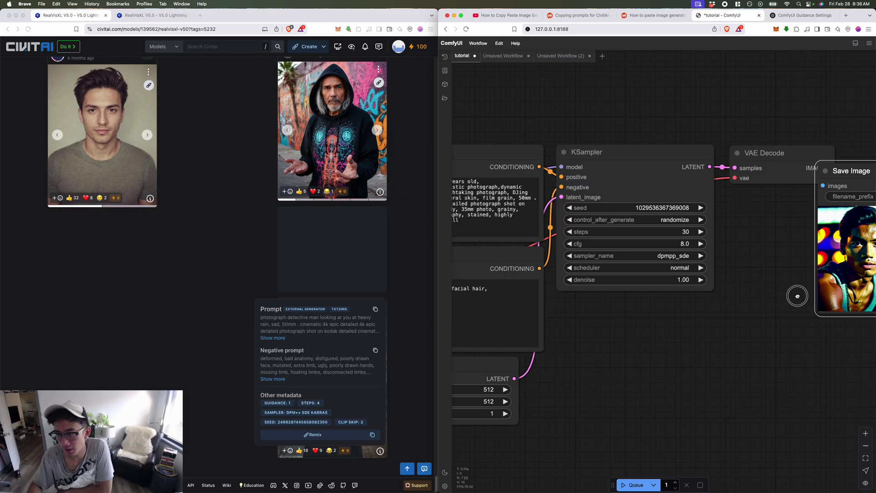
scroll(689, 331, "up", 2)
scroll(690, 331, "down", 1)
left_click_drag(728, 321, 769, 303)
scroll(618, 341, "down", 2)
left_click_drag(577, 382, 665, 363)
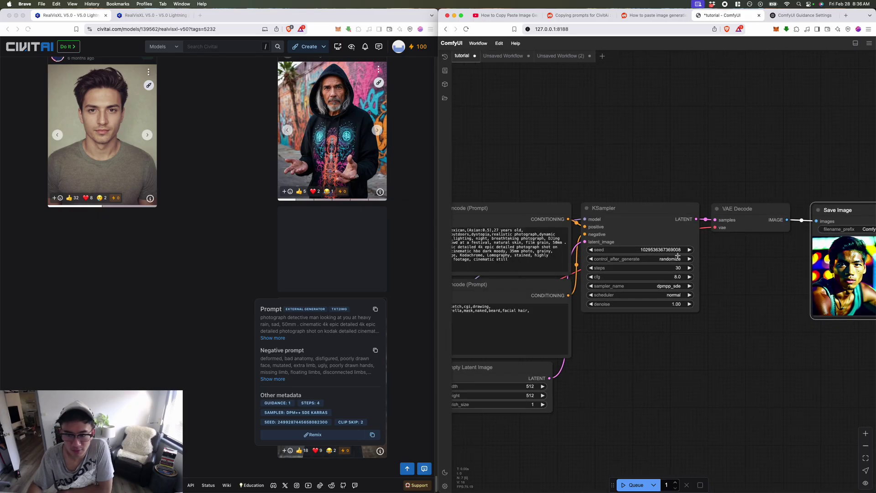
left_click(676, 251)
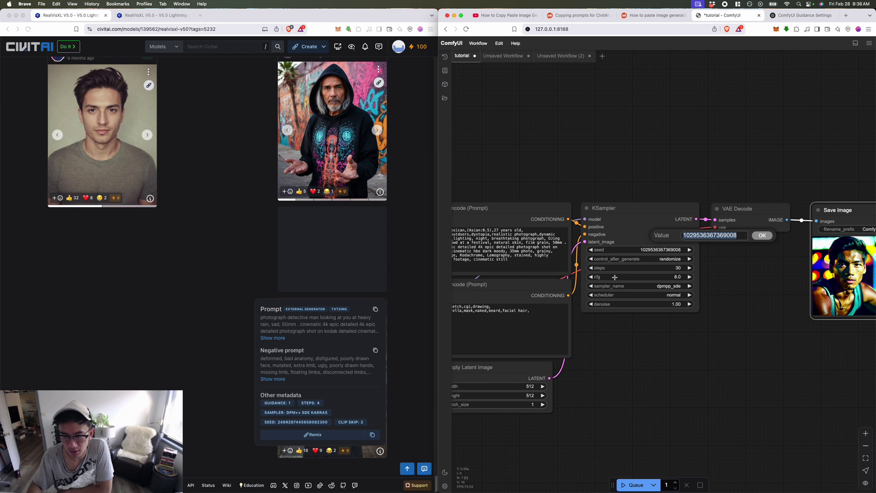
left_click(282, 429)
double_click(302, 422)
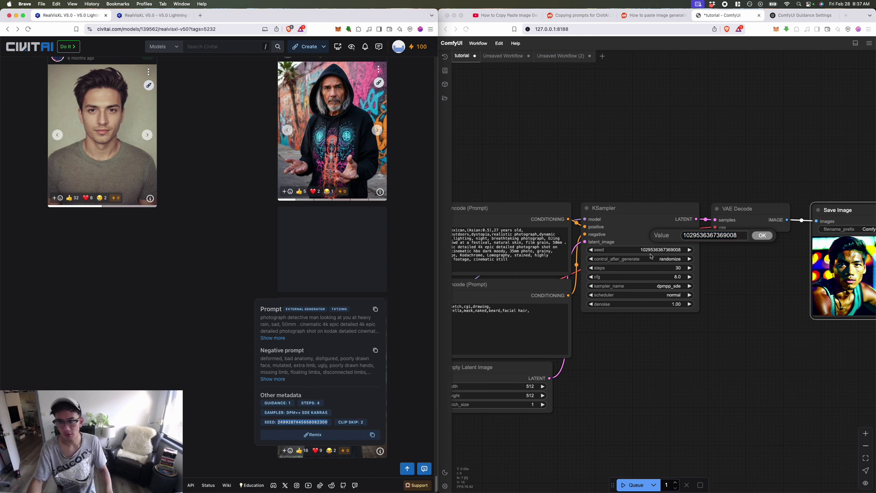
key("super+c")
left_click(696, 236)
key("super+v")
left_click(762, 236)
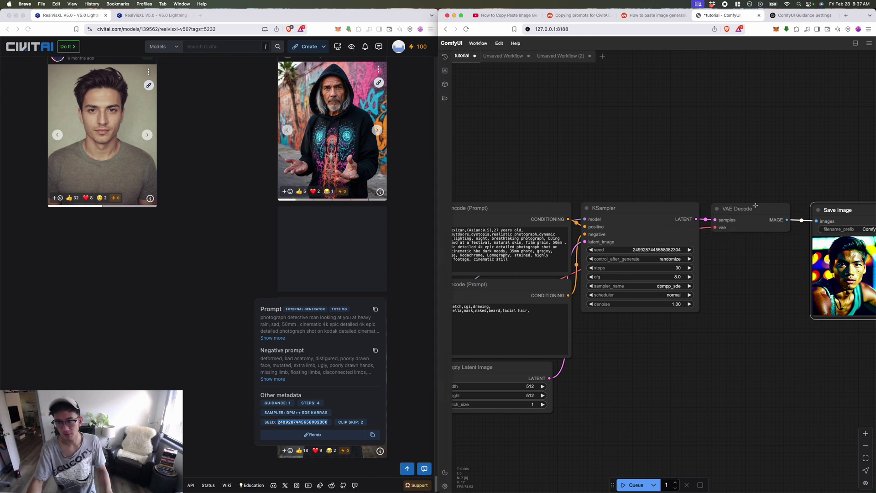
- Queue the tutorial workflow to generate an image from the copied Civitai seed
left_click(635, 486)
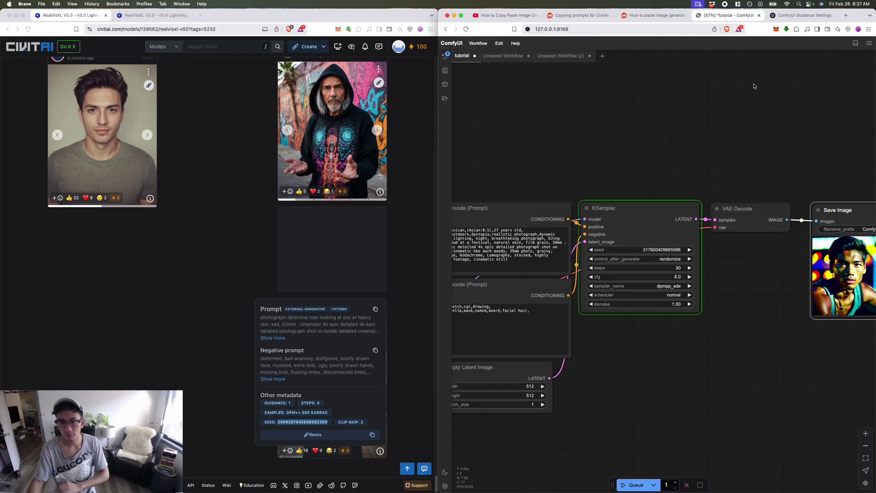
left_click(726, 4)
left_click(728, 279)
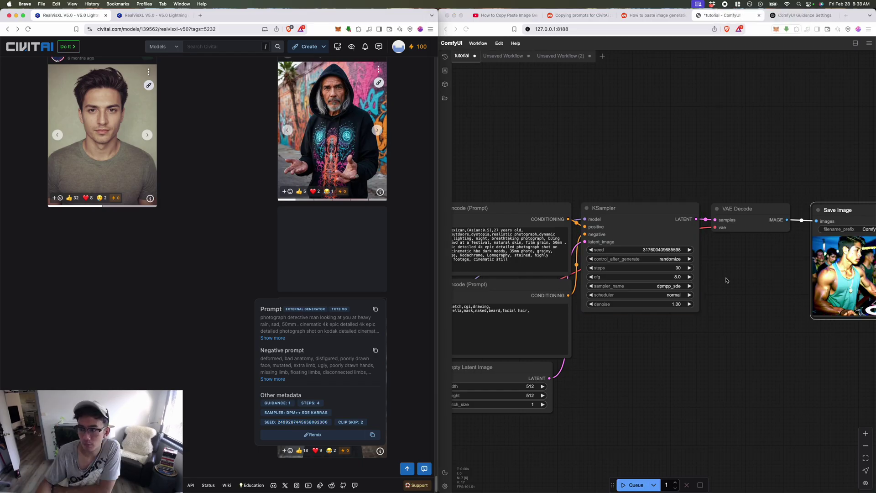
- Inspect the newly generated DJ image in the Save Image node for detail and realism, then return to the KSampler settings
left_click_drag(755, 300, 667, 305)
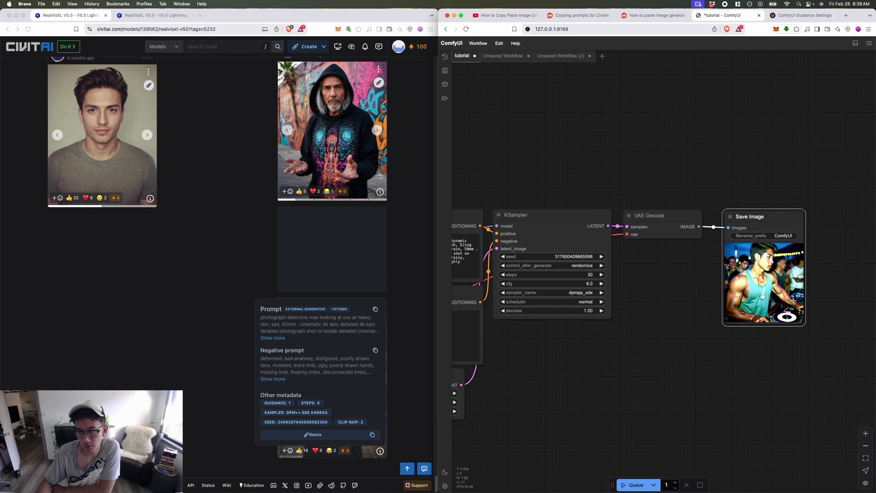
scroll(830, 310, "up", 4)
scroll(808, 328, "up", 4)
left_click_drag(616, 411, 619, 464)
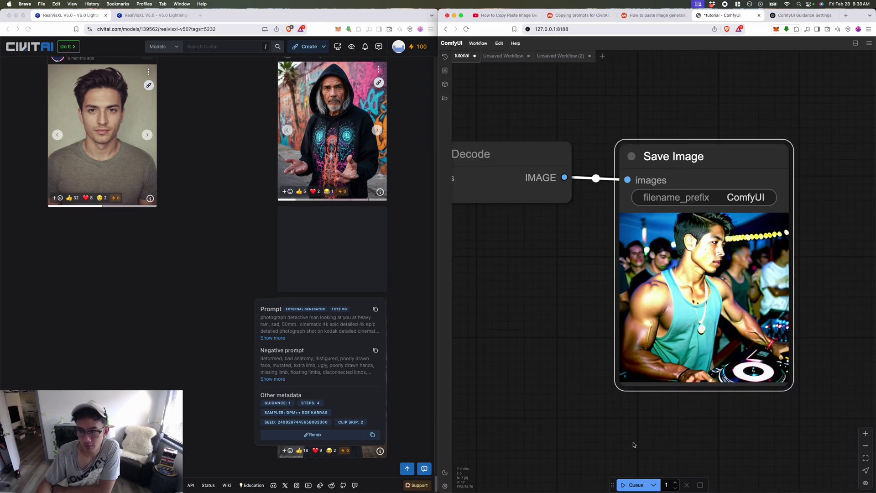
scroll(634, 444, "up", 5)
scroll(639, 445, "down", 2)
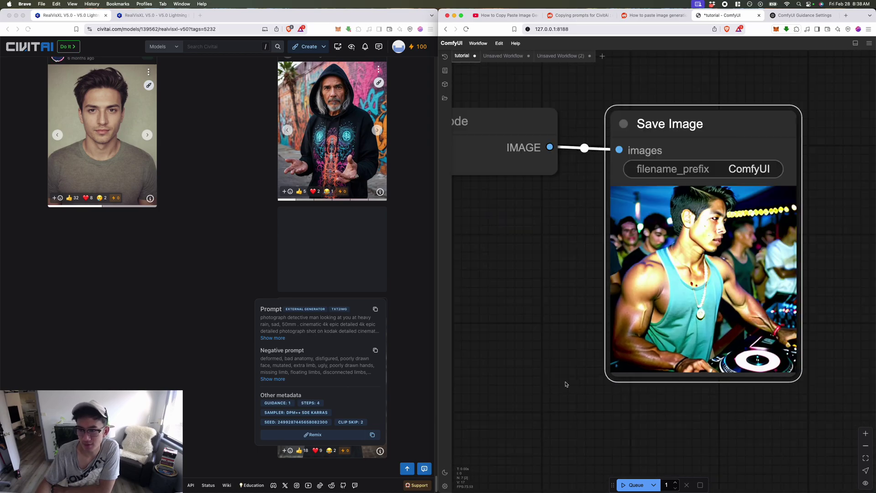
scroll(566, 385, "down", 2)
scroll(566, 384, "down", 2)
left_click_drag(530, 391, 682, 353)
scroll(579, 347, "down", 1)
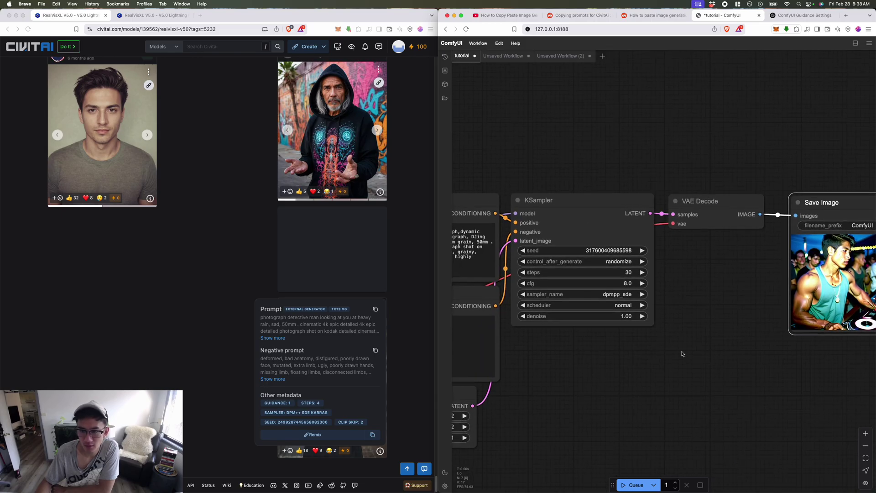
- Set the KSampler steps to 4 to match the detective image's generation data
left_click(626, 272)
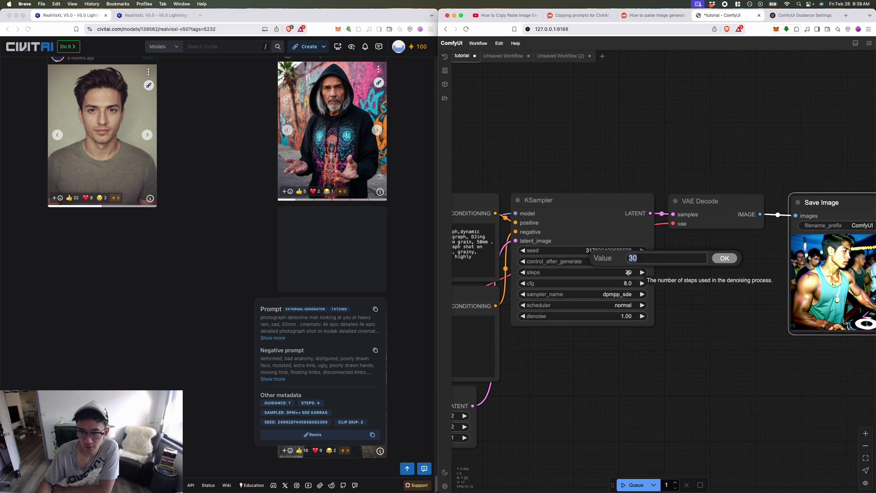
type("4")
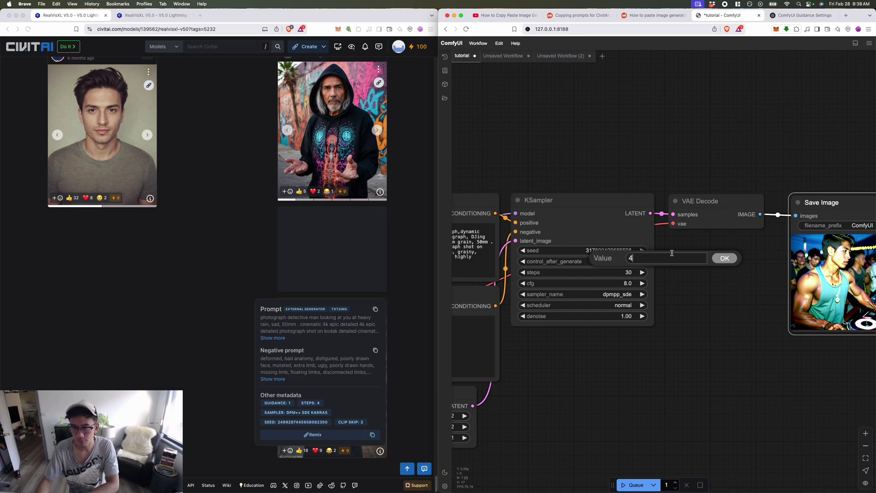
left_click(729, 259)
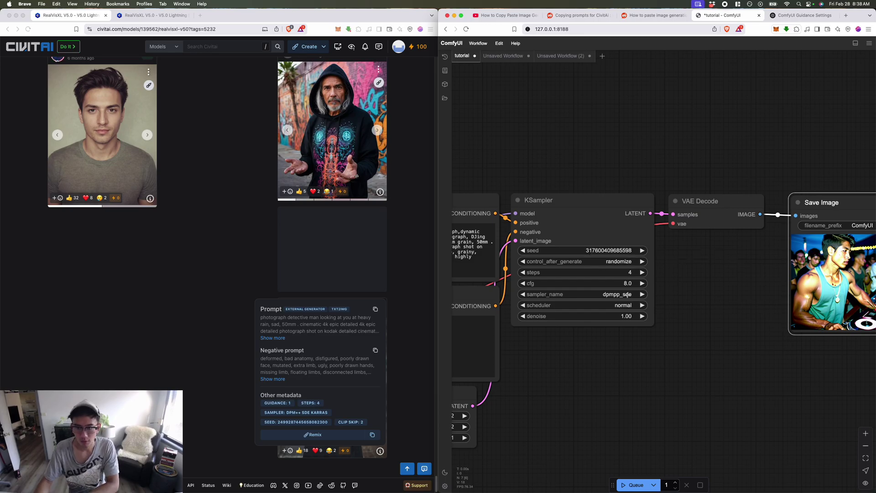
double_click(301, 422)
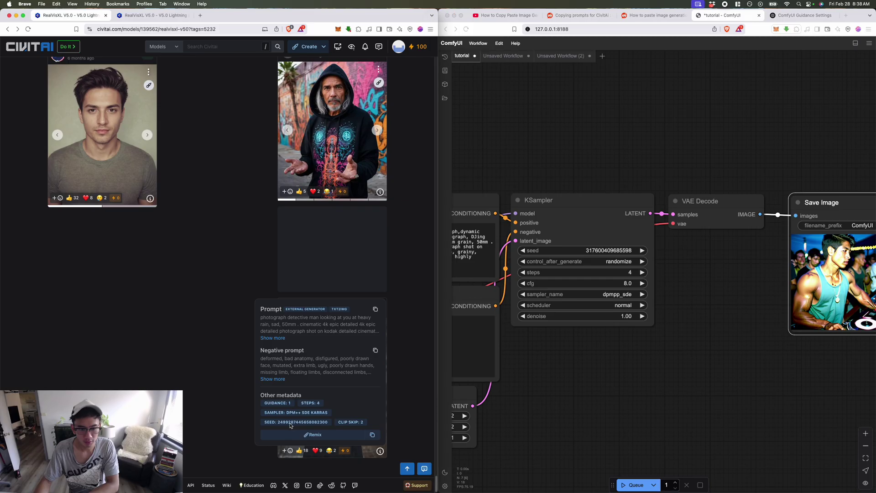
left_click(613, 254)
left_click(629, 252)
key("super+v")
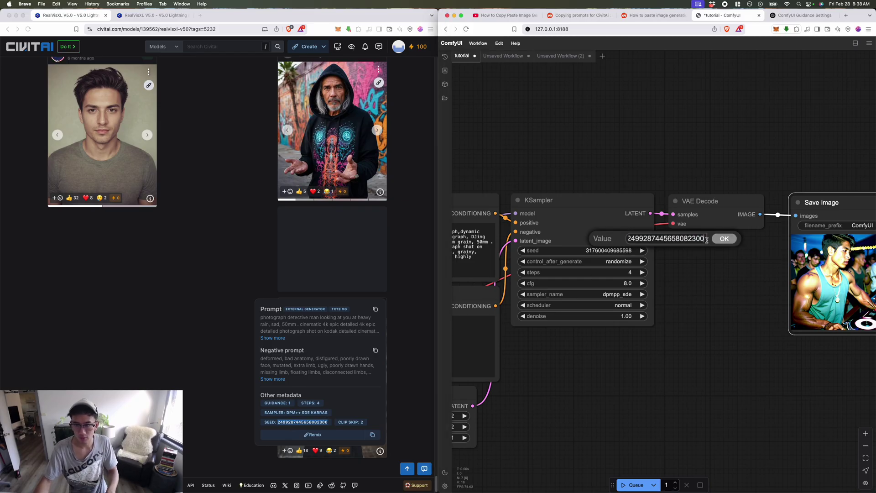
key("Return")
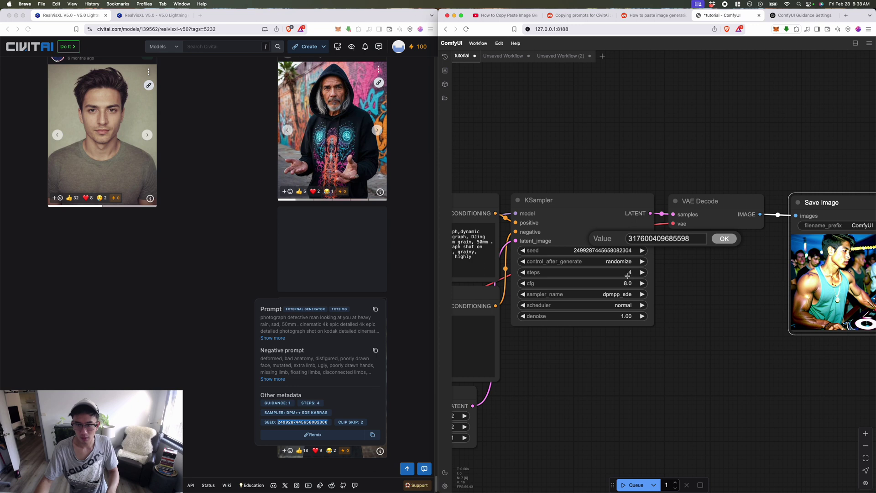
double_click(671, 240)
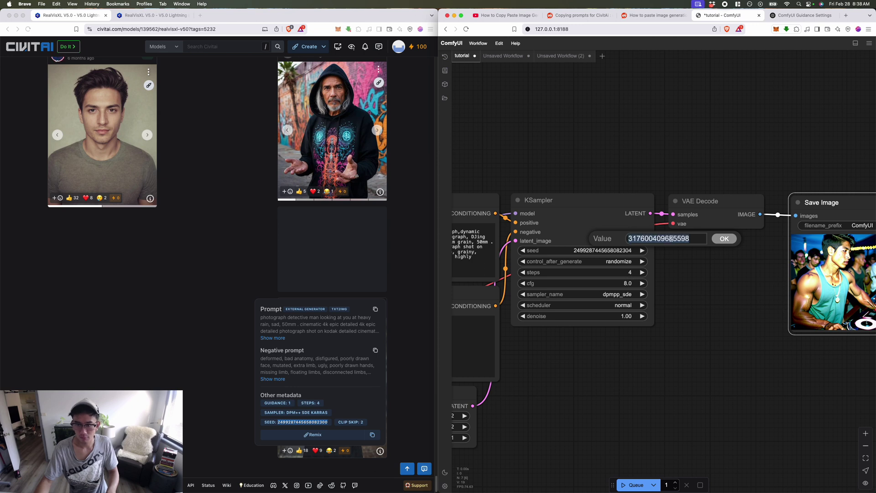
key("super+v")
left_click(724, 239)
- Check the KSampler's control_after_generate options and search its sampler list for karras, keeping the current choices
left_click(616, 262)
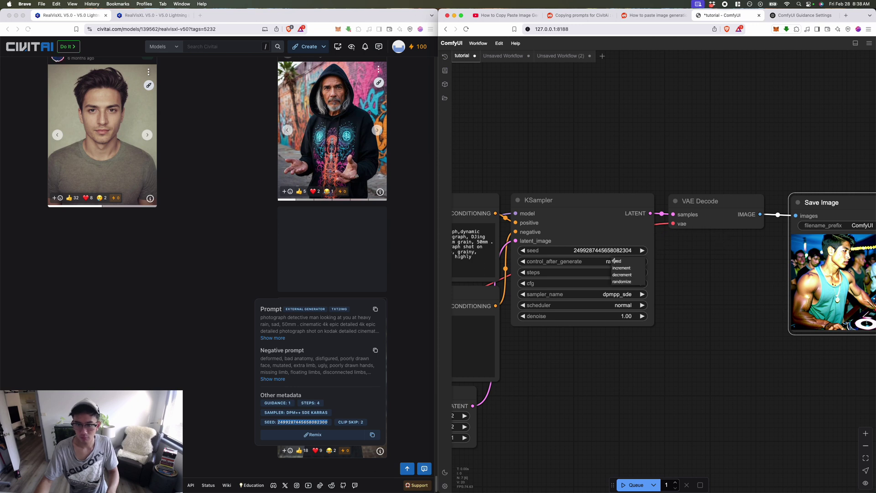
left_click(707, 284)
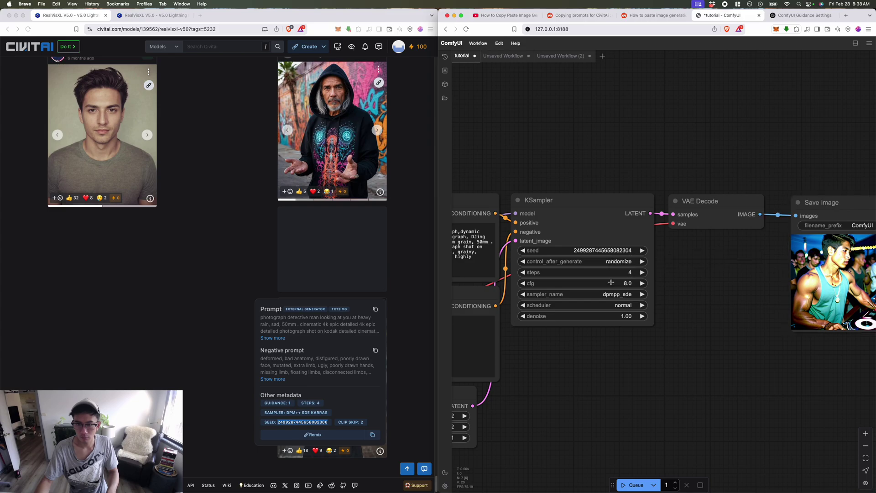
left_click(615, 296)
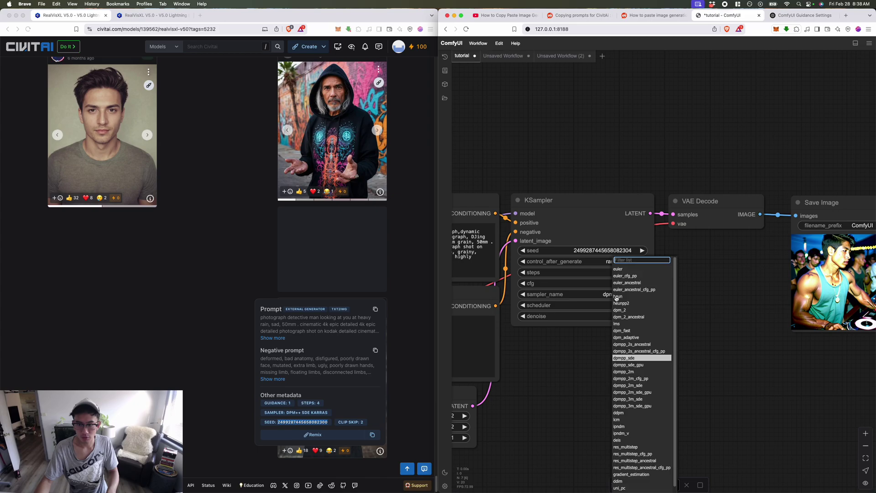
scroll(646, 391, "down", 1)
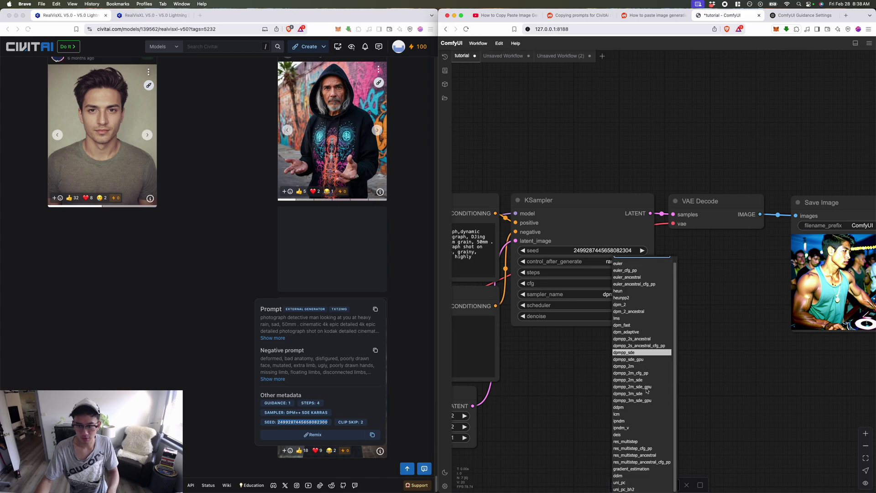
scroll(646, 390, "up", 1)
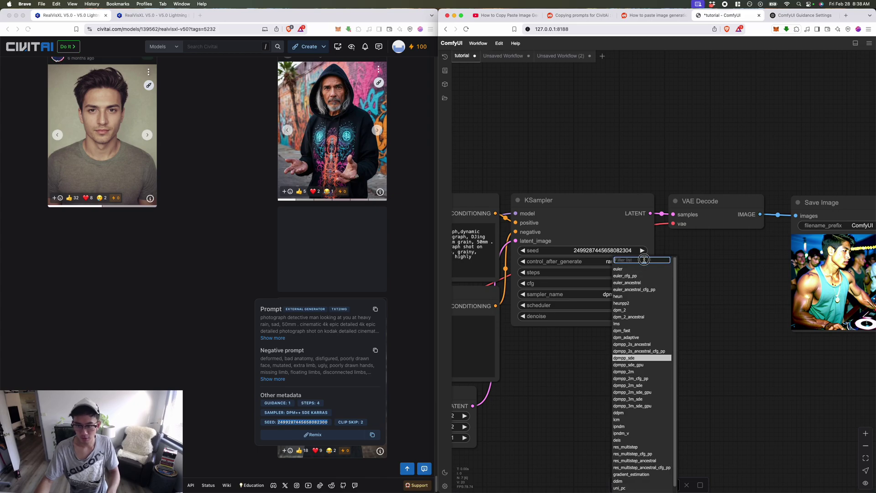
type("karras")
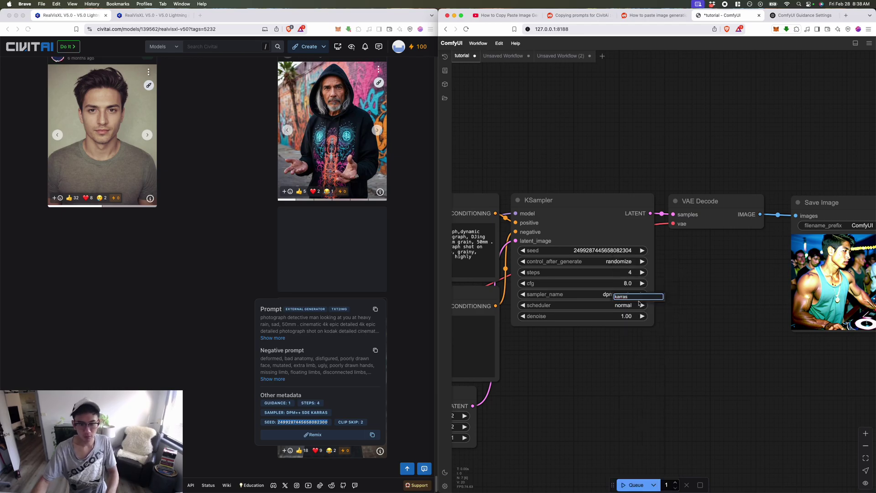
left_click(634, 340)
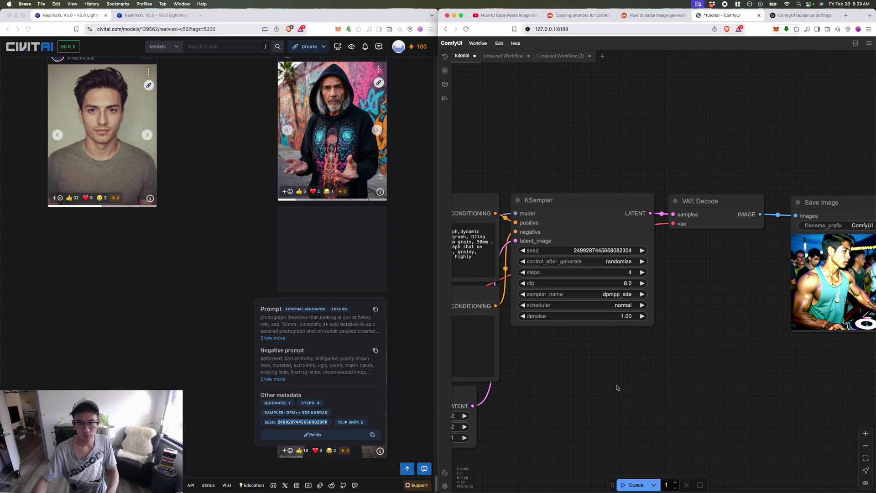
- Queue the tutorial workflow with the copied seed and 4 steps, and inspect the generated image in the Save Image node
left_click(634, 484)
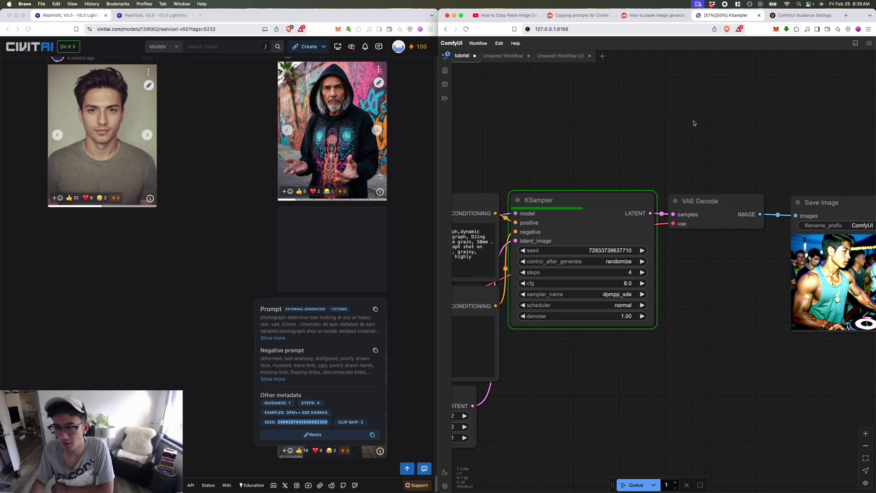
left_click_drag(763, 354, 749, 361)
scroll(728, 362, "down", 2)
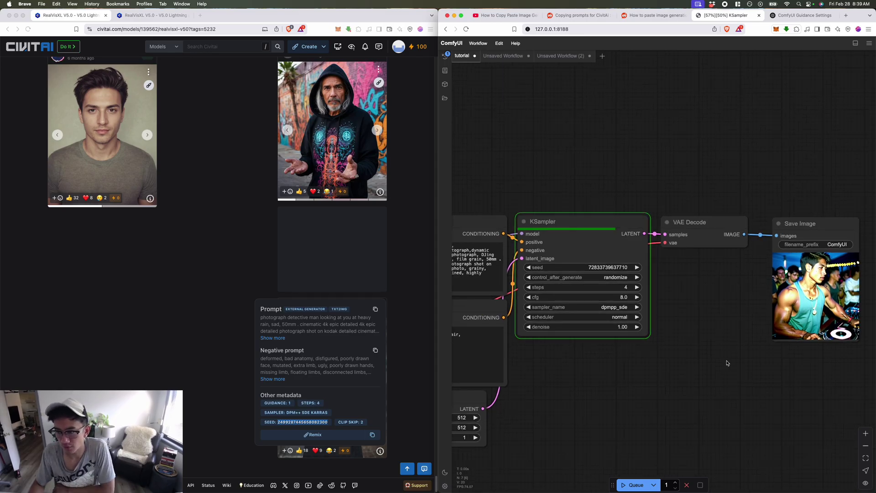
scroll(718, 345, "left", 3)
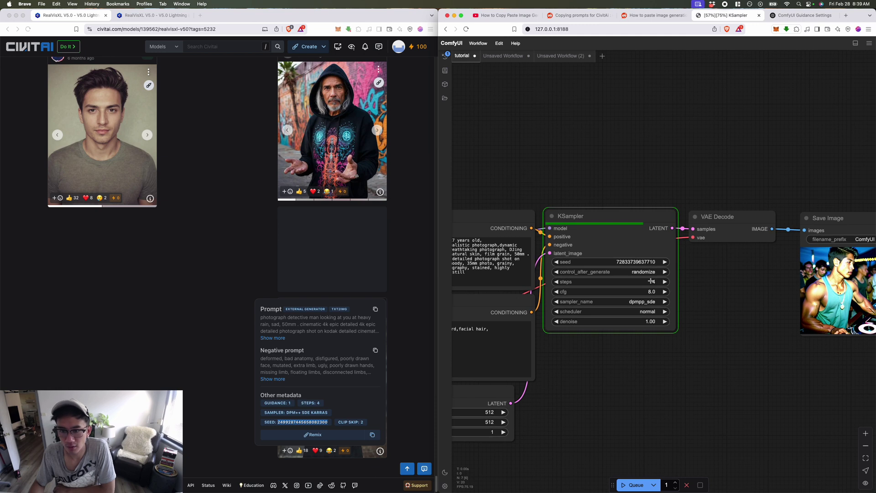
left_click_drag(740, 329, 639, 319)
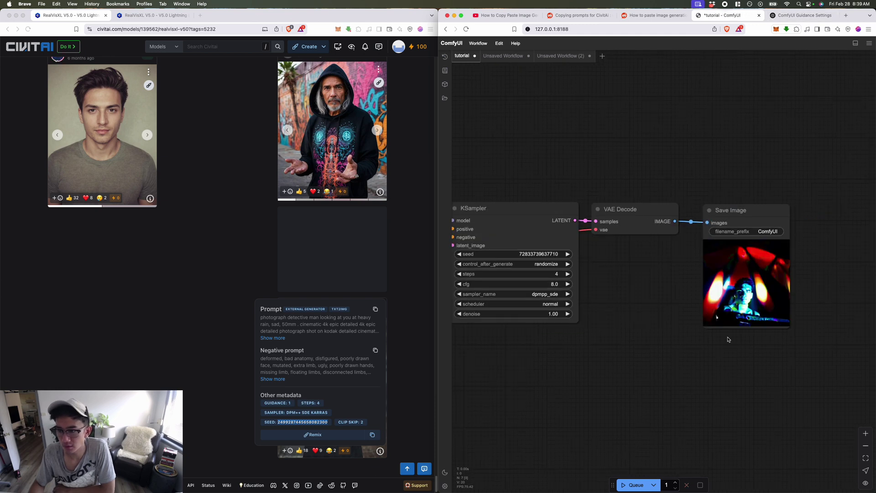
scroll(779, 337, "up", 3)
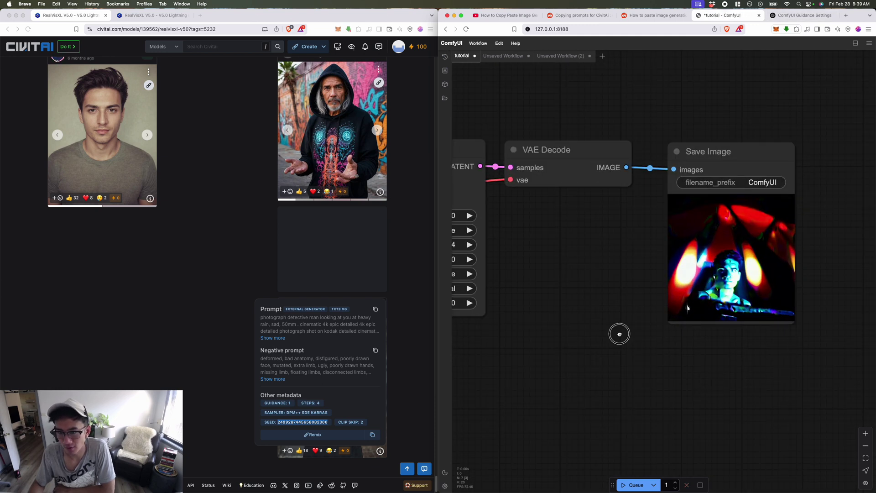
- Undo the randomization of the KSampler's seed and leave the Save Image filename prefix as it is
left_click_drag(620, 334, 625, 335)
key("ctrl+Return")
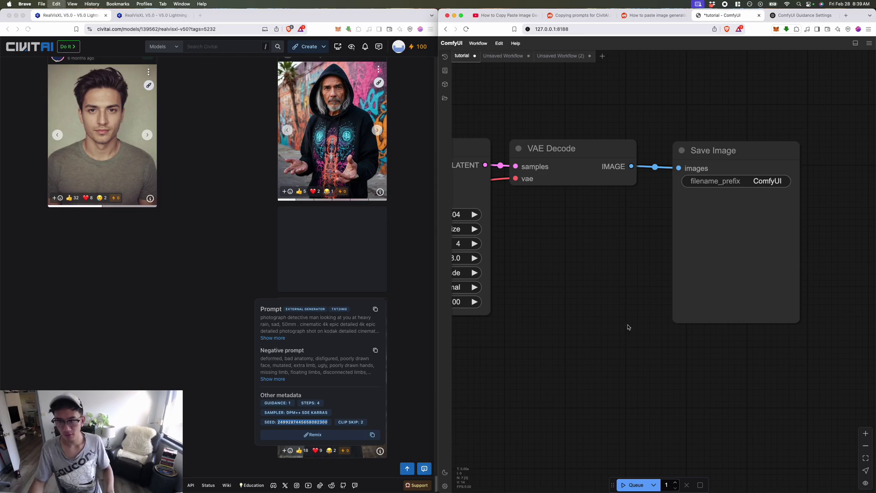
left_click(757, 180)
left_click(661, 265)
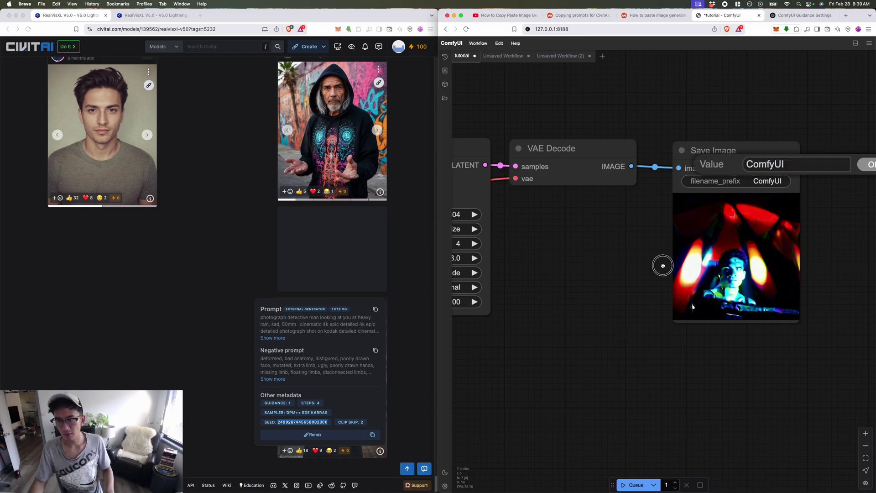
- Set the KSampler steps to 30 and queue the tutorial workflow
scroll(606, 299, "down", 4)
left_click_drag(598, 306, 700, 335)
scroll(701, 334, "down", 2)
scroll(699, 335, "up", 4)
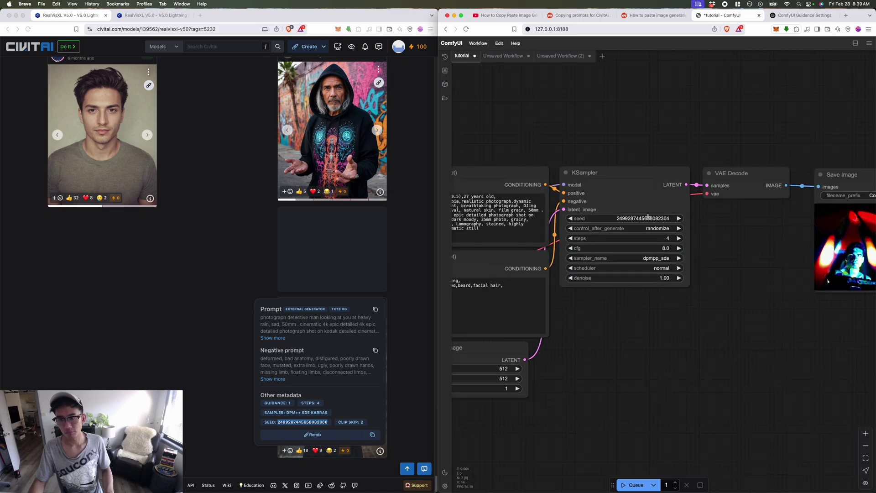
left_click(670, 238)
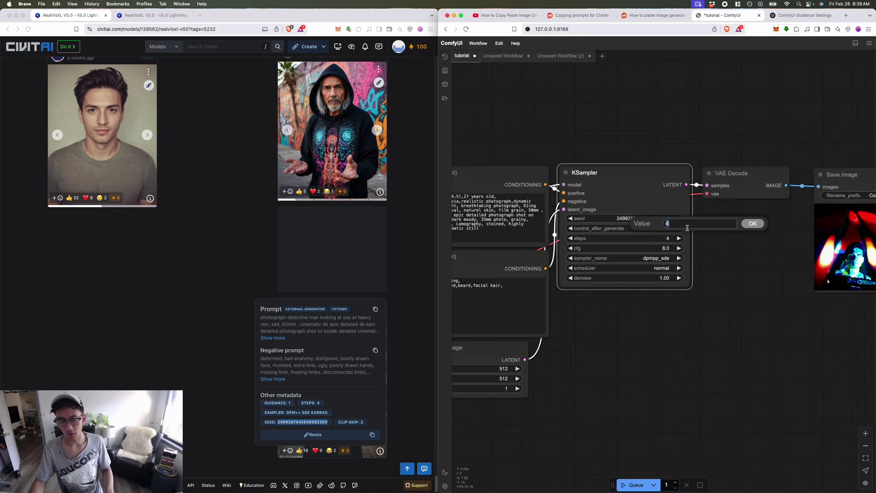
left_click(752, 224)
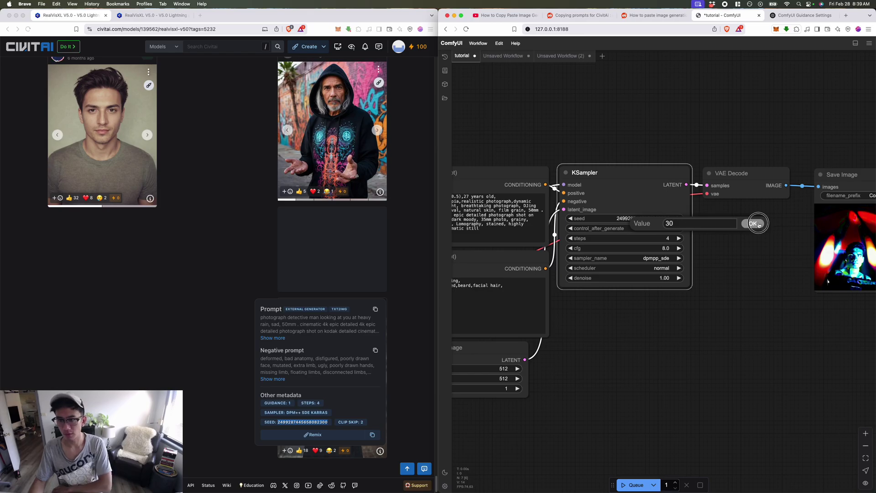
left_click(636, 485)
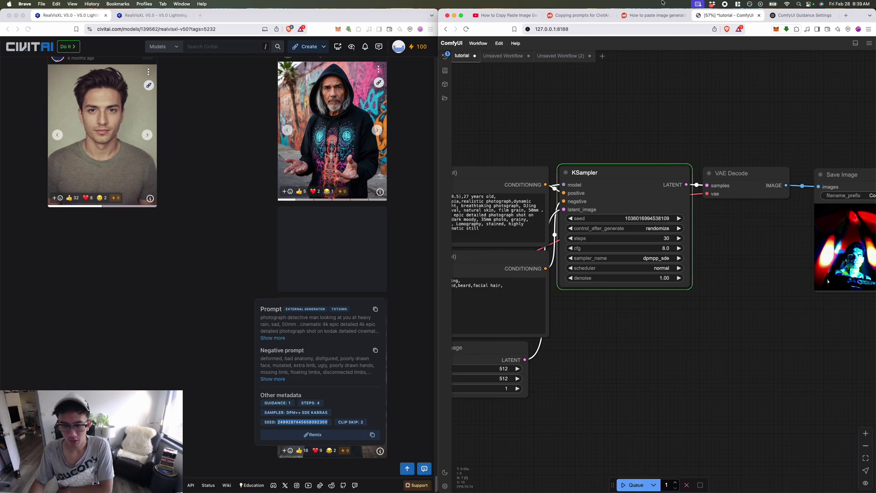
- Examine the node groups and connections in the two unsaved workflows, then return to the tutorial workflow
left_click(506, 56)
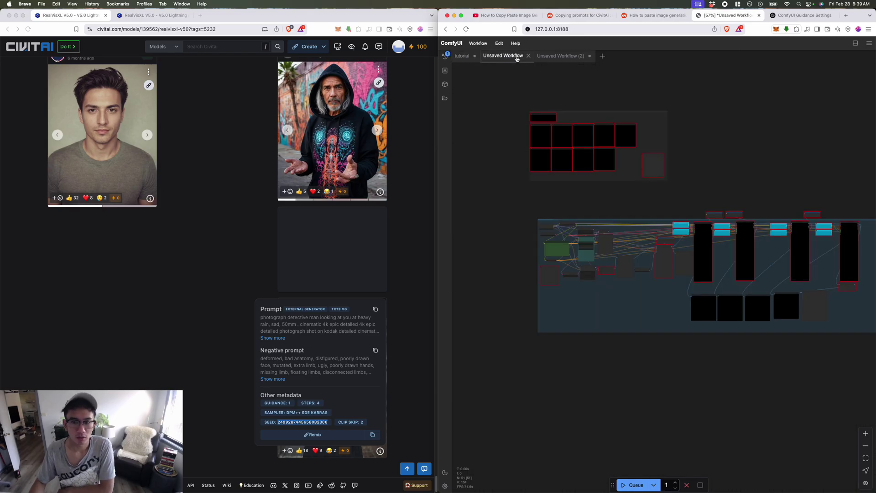
scroll(264, 186, "up", 5)
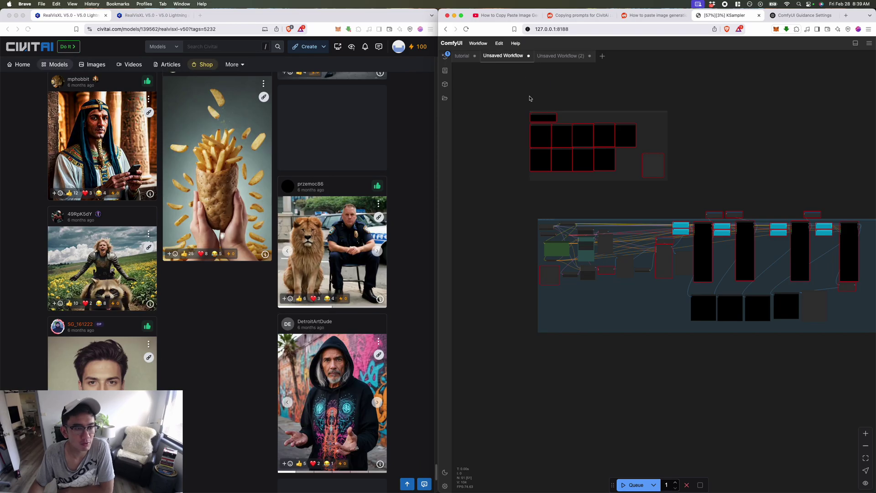
left_click(573, 57)
scroll(633, 330, "up", 10)
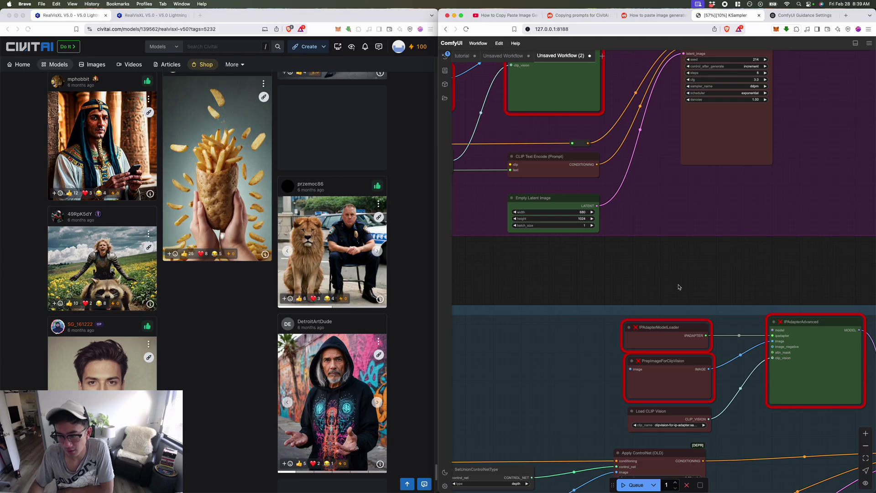
scroll(678, 288, "down", 8)
scroll(524, 173, "down", 2)
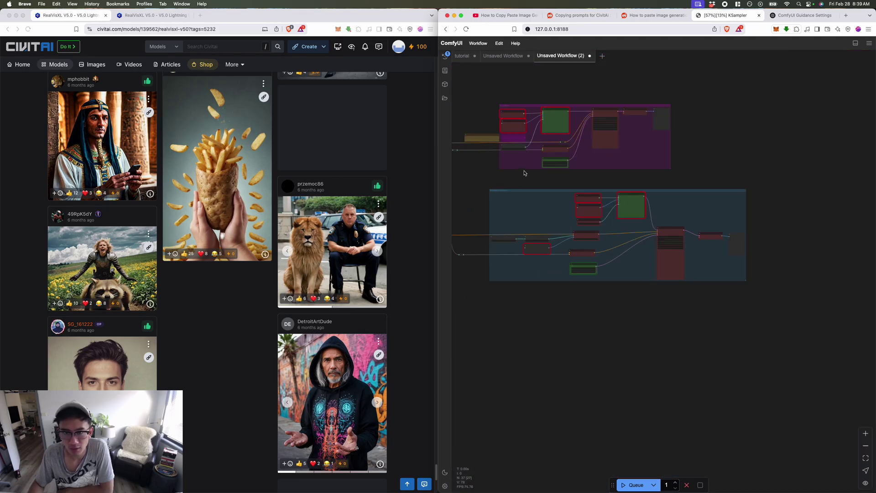
left_click_drag(518, 186, 656, 259)
left_click_drag(557, 167, 637, 165)
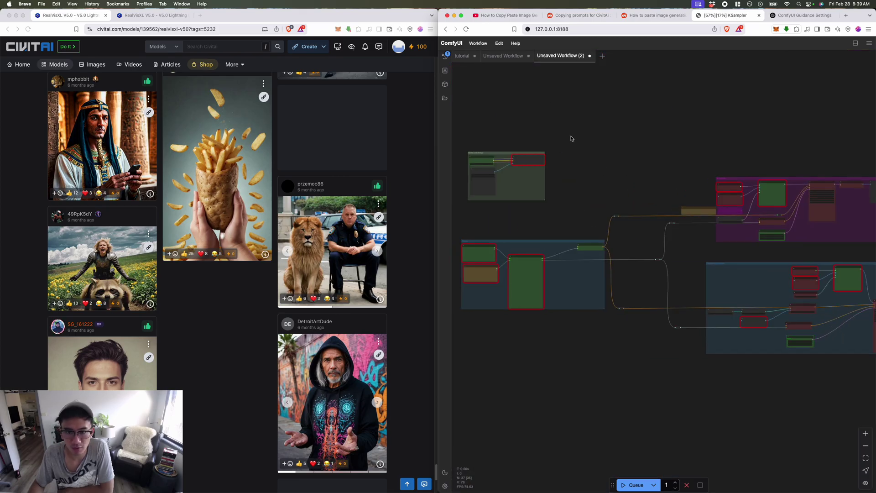
left_click(503, 55)
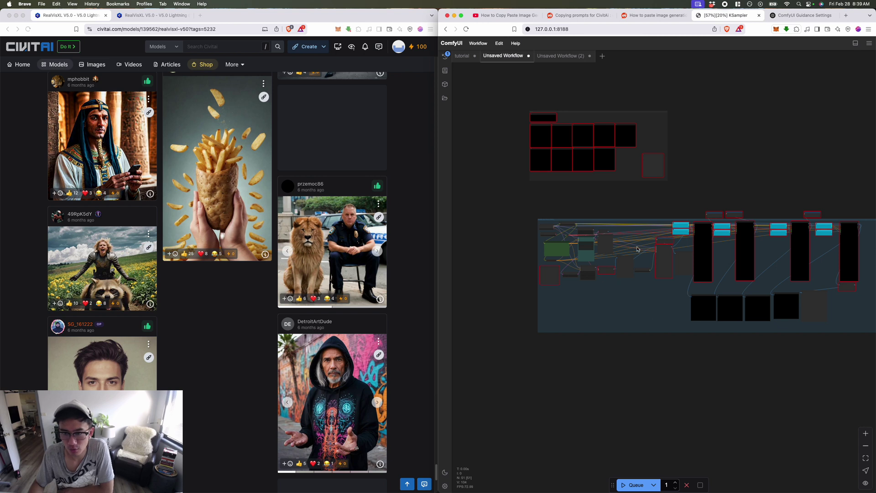
scroll(638, 249, "up", 3)
scroll(627, 388, "up", 2)
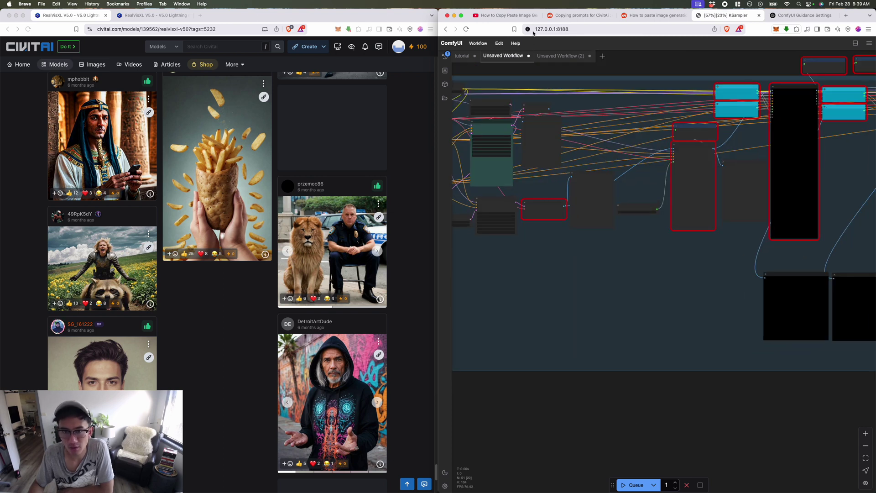
left_click(462, 56)
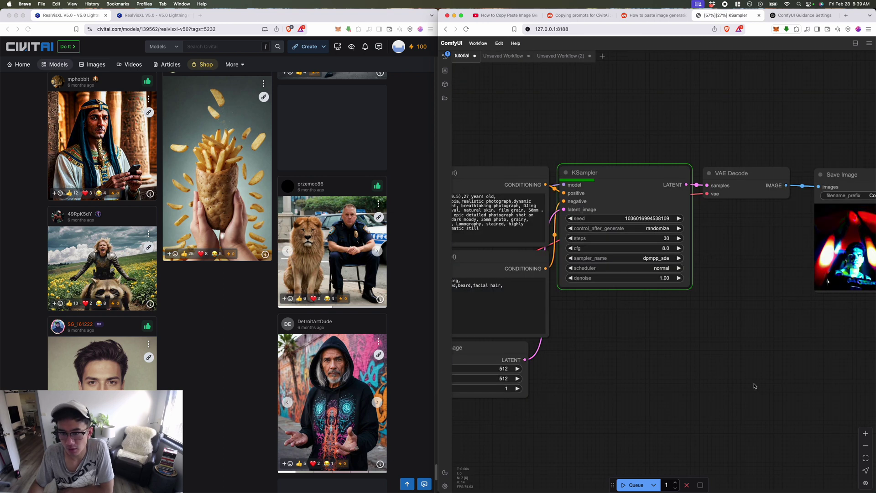
- Open the generation data of the potato fries image on Civitai and review the tutorial workflow's prompt and KSampler nodes
left_click_drag(735, 358, 682, 379)
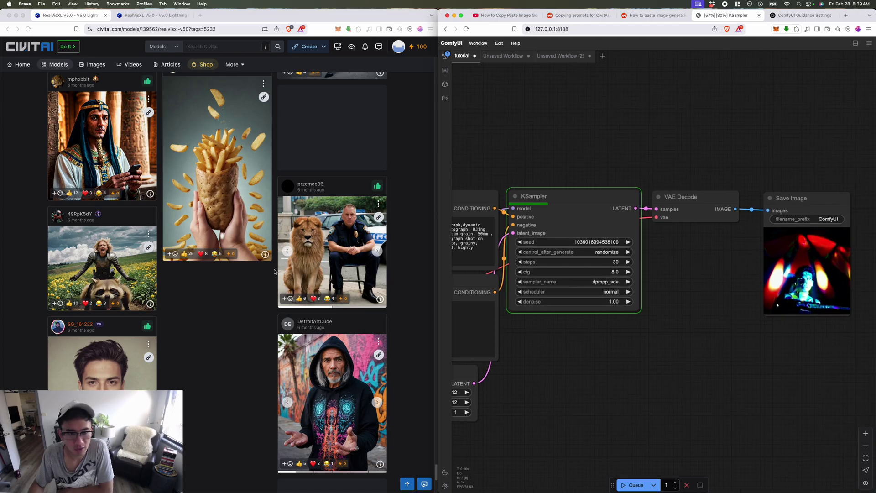
left_click(266, 254)
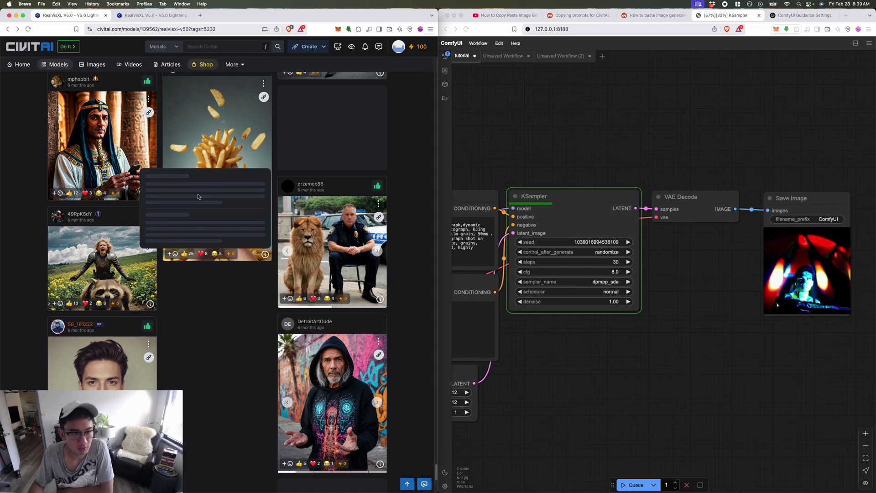
left_click(659, 401)
left_click_drag(534, 387, 695, 366)
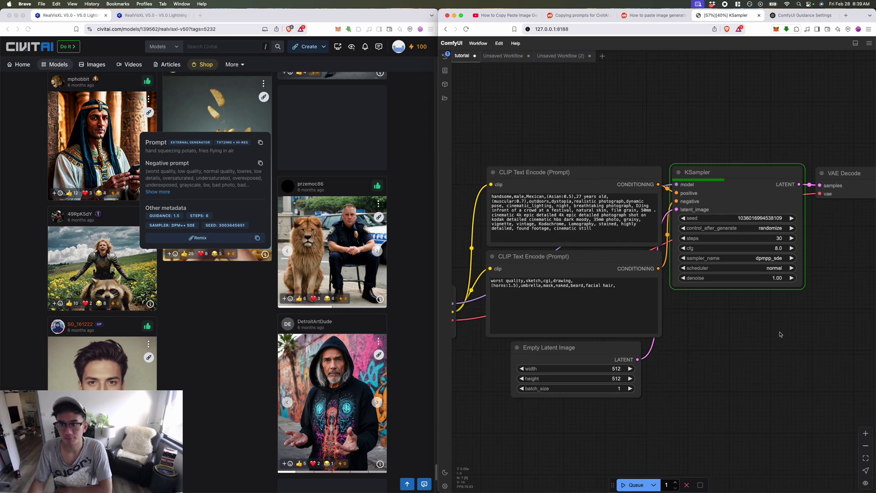
left_click_drag(763, 344, 739, 333)
scroll(663, 339, "down", 3)
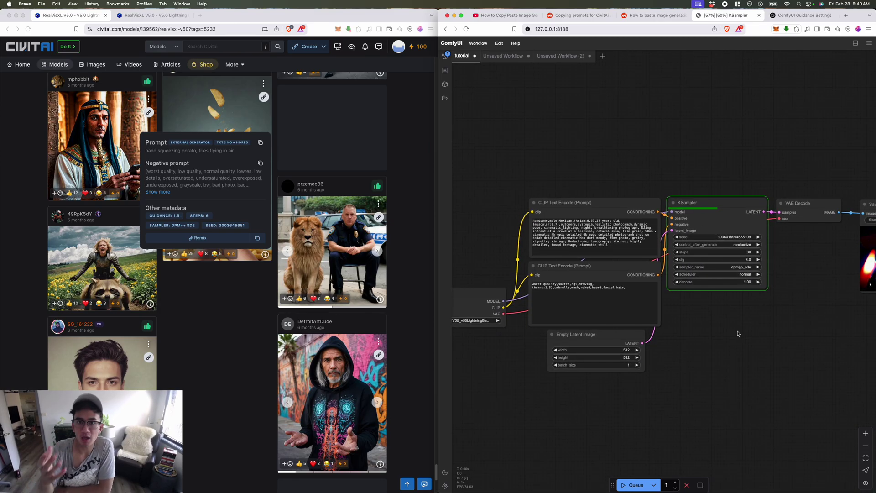